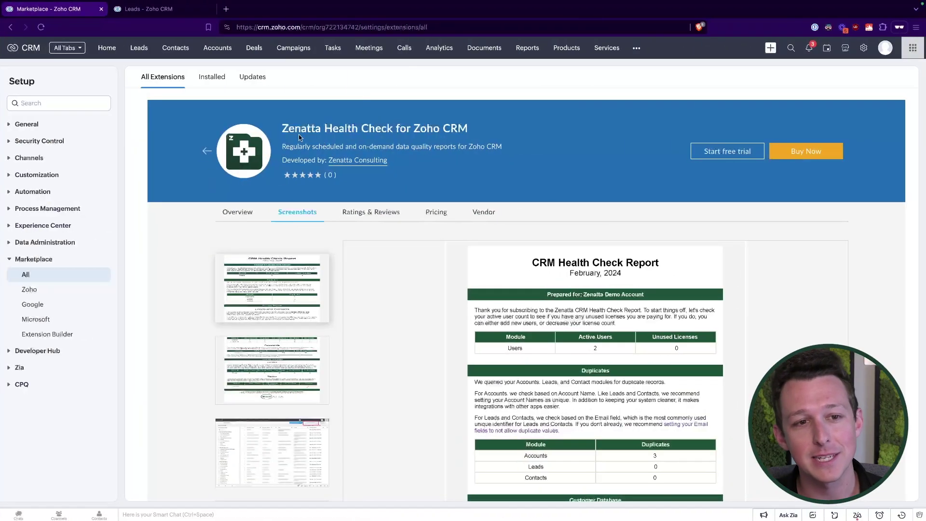
Highlight the Zenatta Health Check extension name on its page
triple_click(286, 129)
left_click(288, 152)
left_click_drag(279, 139, 461, 128)
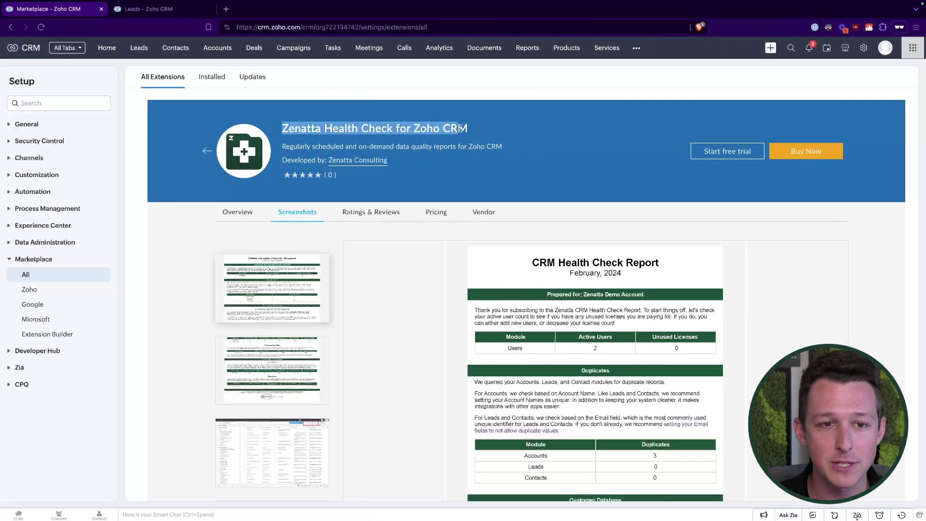
left_click(461, 128)
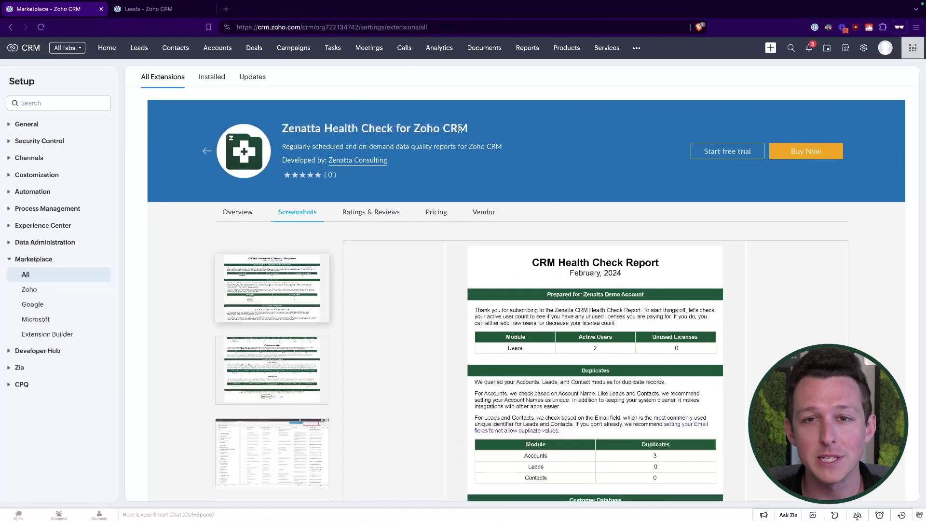
Enlarge the first sample Health Check report screenshot, then close it
scroll(336, 138, "down", 2)
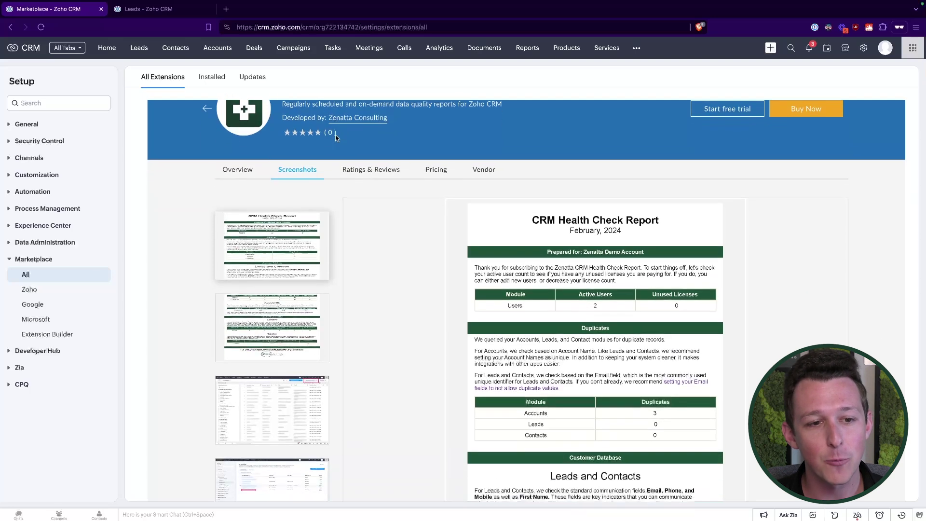
scroll(336, 138, "down", 2)
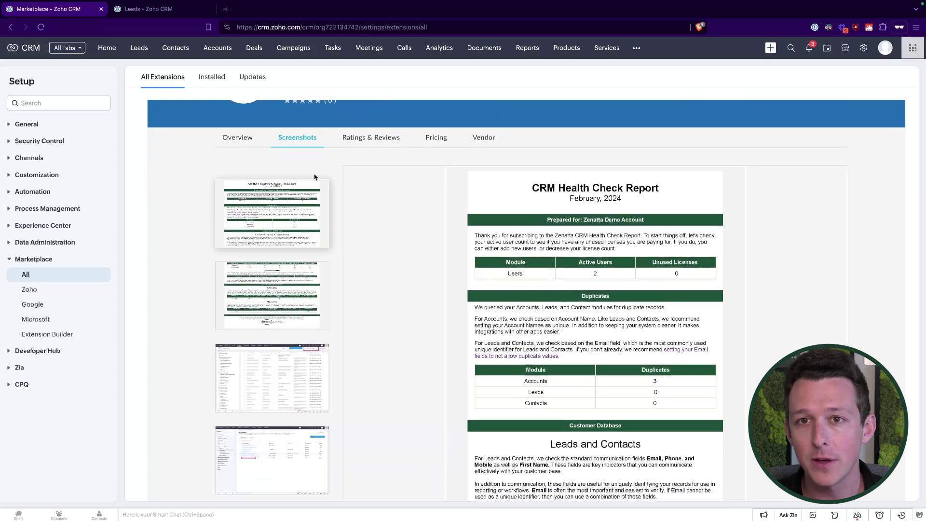
left_click(287, 243)
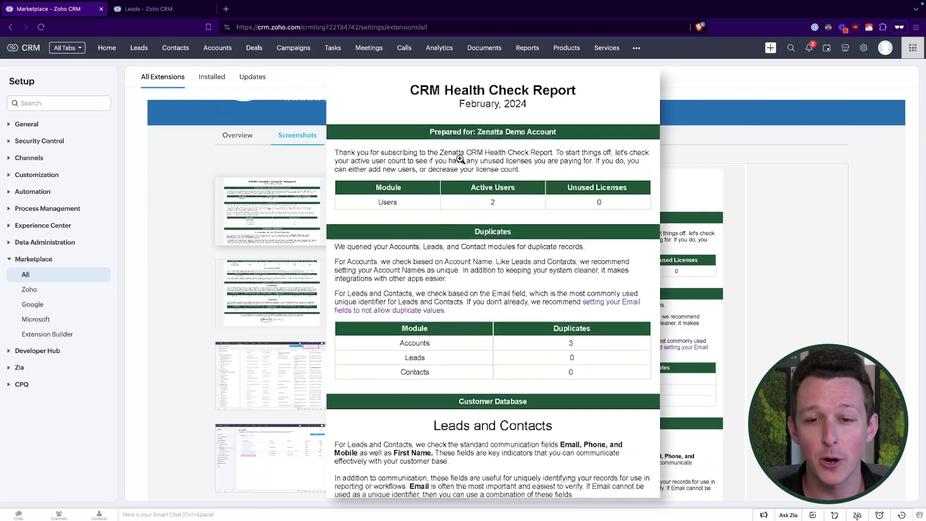
scroll(490, 217, "down", 1)
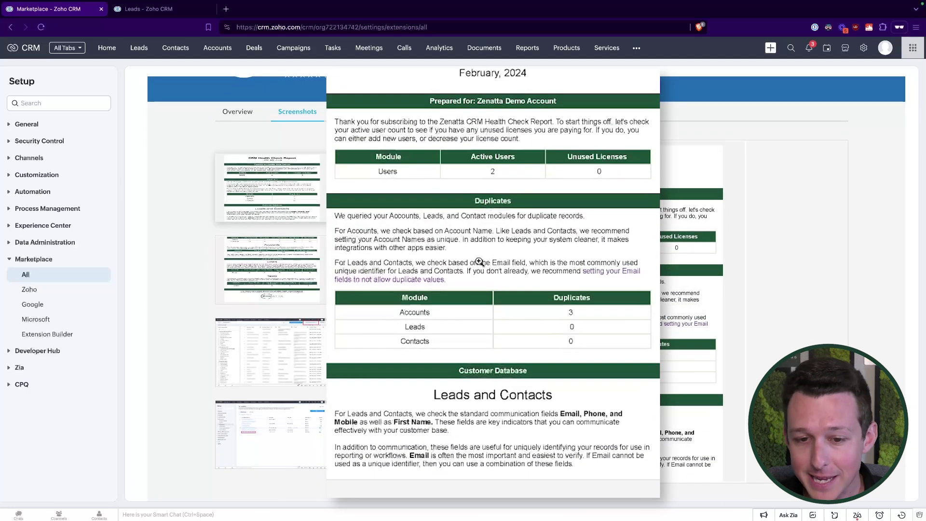
left_click(417, 246)
Select the second report screenshot, view it enlarged, then close the lightbox
left_click(279, 272)
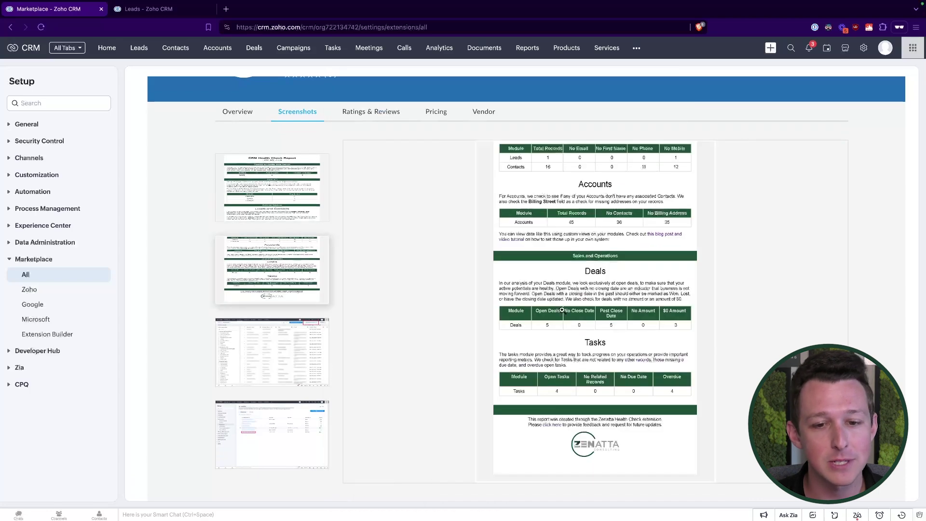
left_click(608, 272)
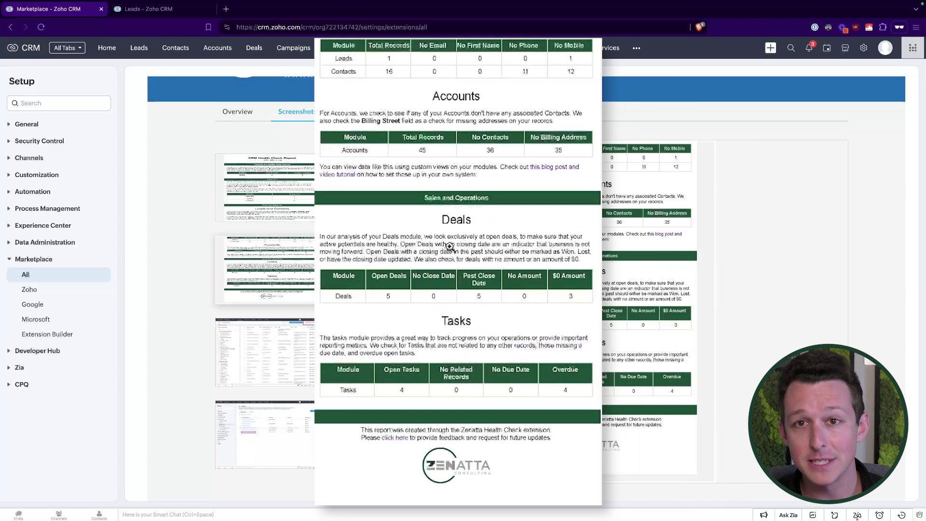
left_click(499, 230)
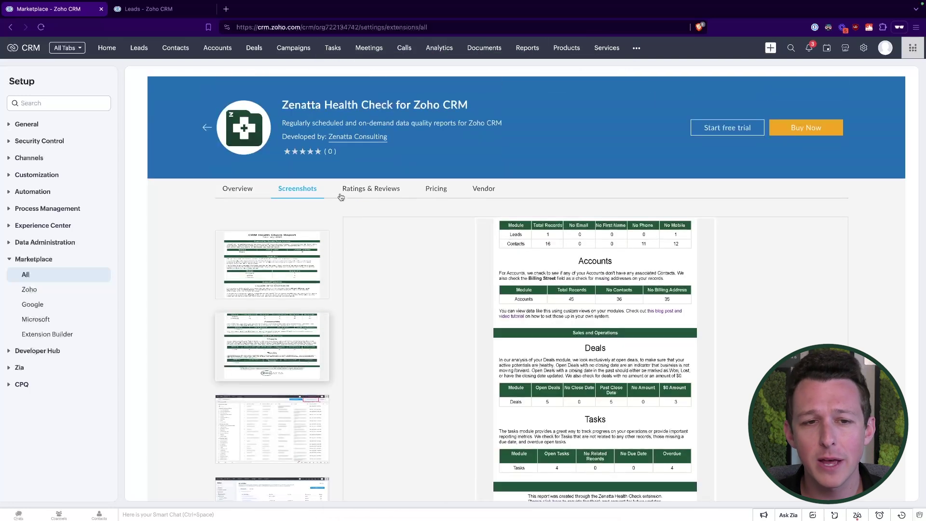
Review the extension's Overview and Pricing sections, including the $10 per org Standard plan
left_click(244, 194)
left_click(436, 189)
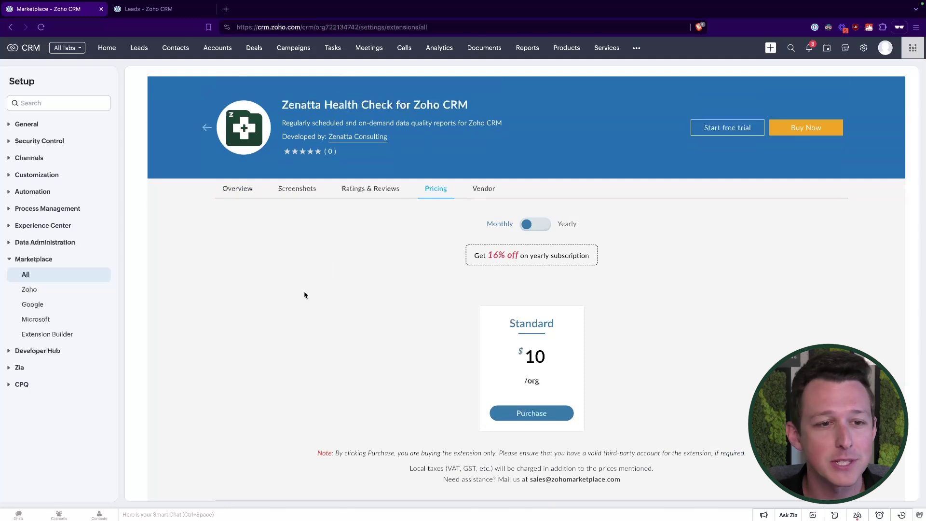
scroll(304, 296, "up", 1)
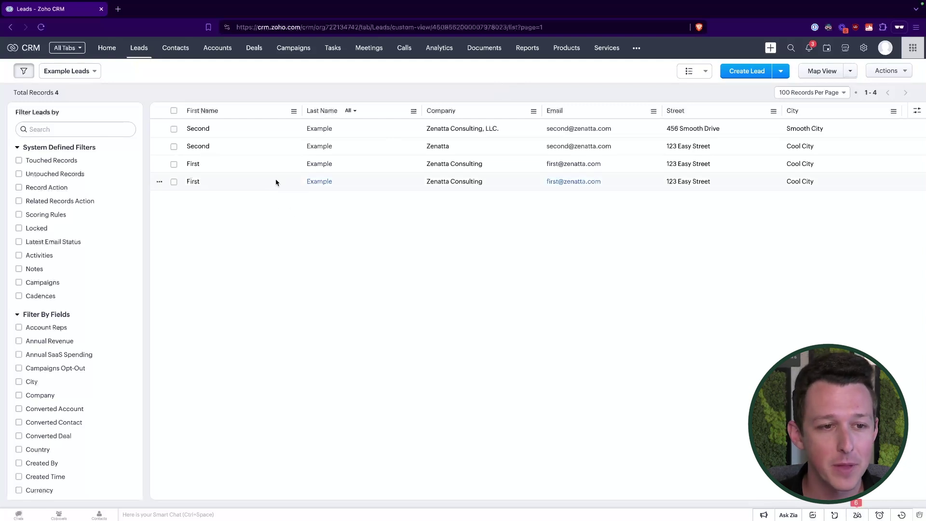
Open the last First Example lead and choose Find and Merge Duplicates from its more-actions menu
left_click(246, 185)
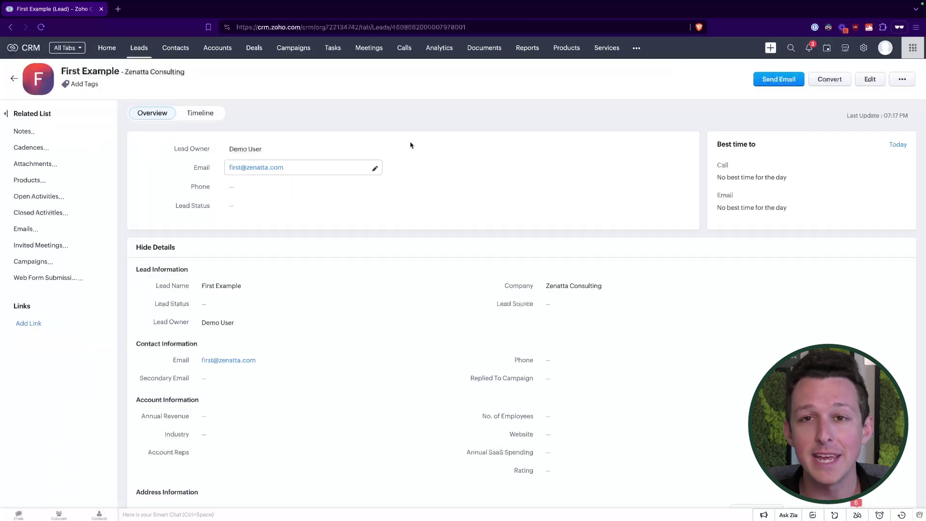
left_click(900, 81)
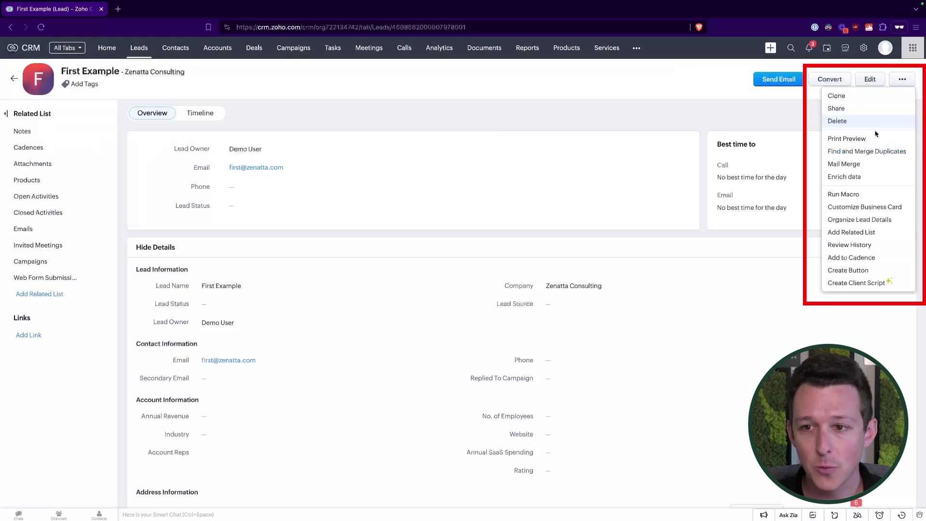
left_click(846, 152)
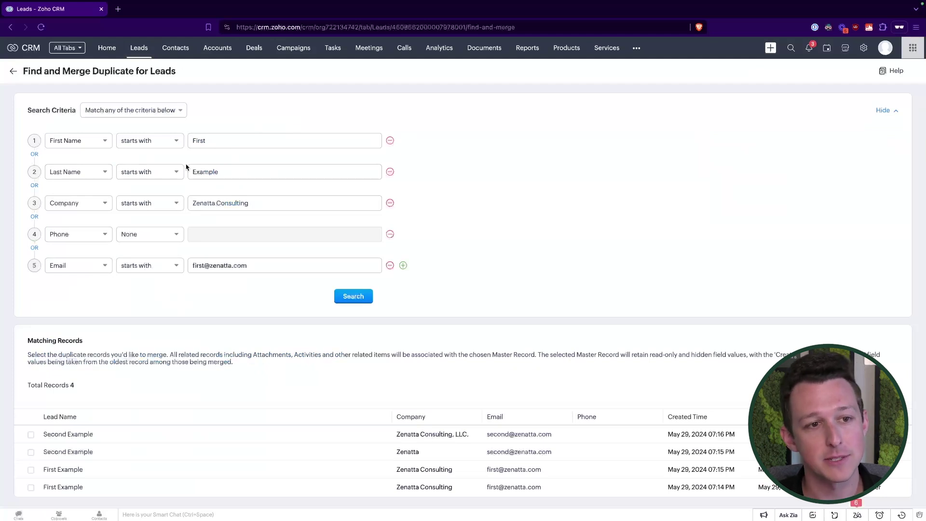
Remove the First Name, Company and Phone search criteria
left_click_drag(31, 145, 73, 289)
left_click(73, 288)
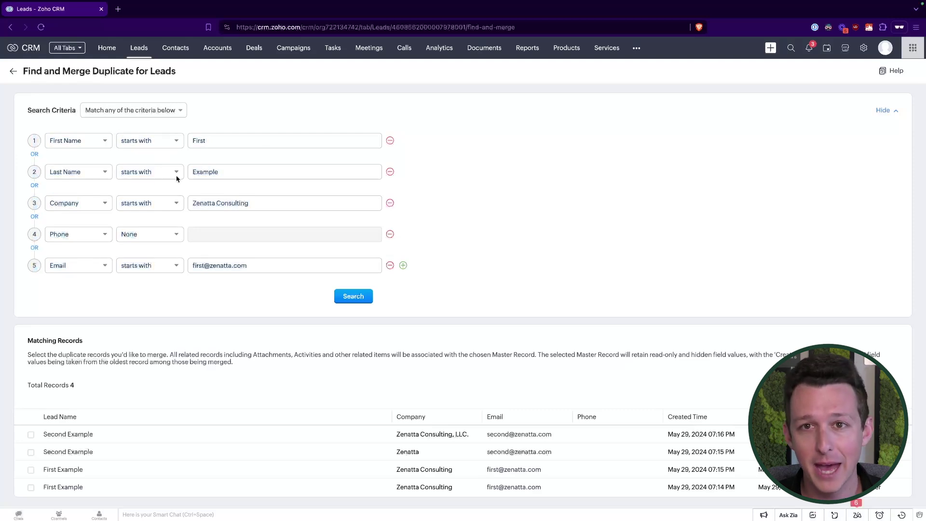
left_click(391, 141)
left_click(390, 172)
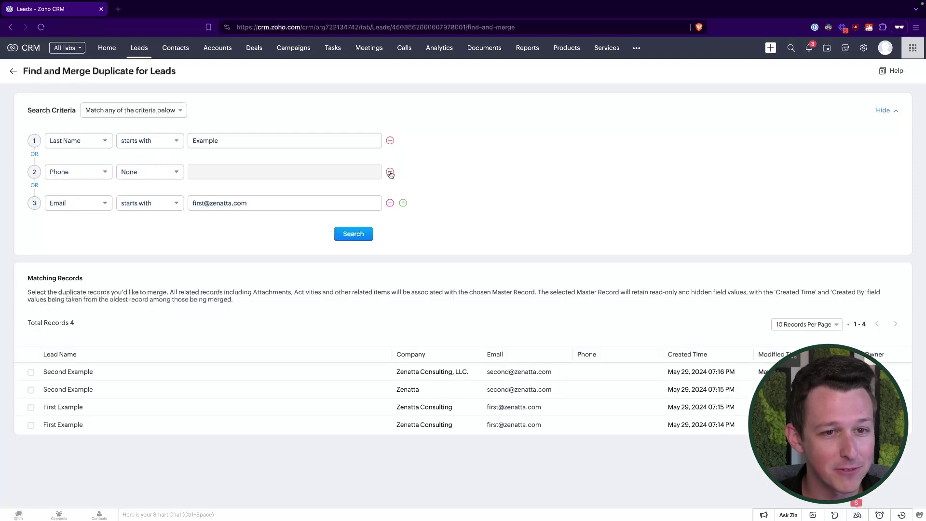
left_click(391, 172)
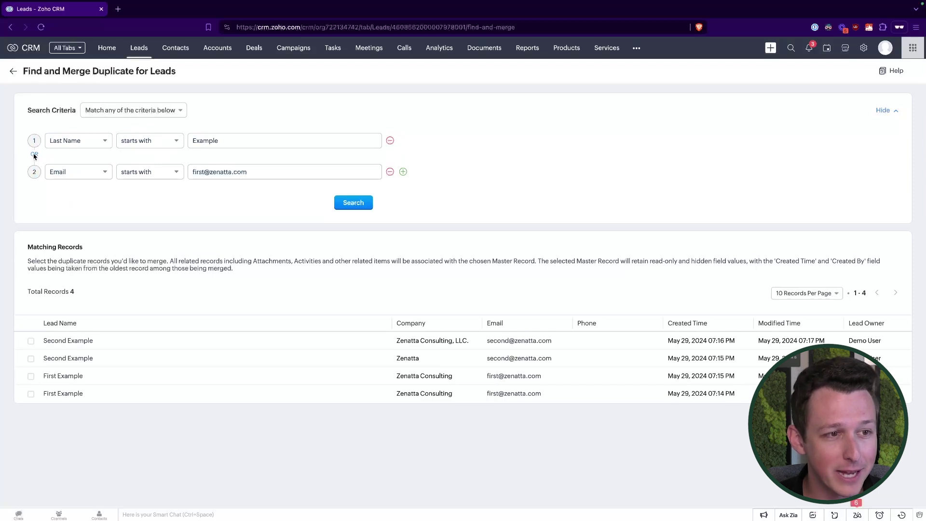
Set Match all criteria, search, then drop Email and search by Last Name only
left_click(154, 113)
left_click(143, 127)
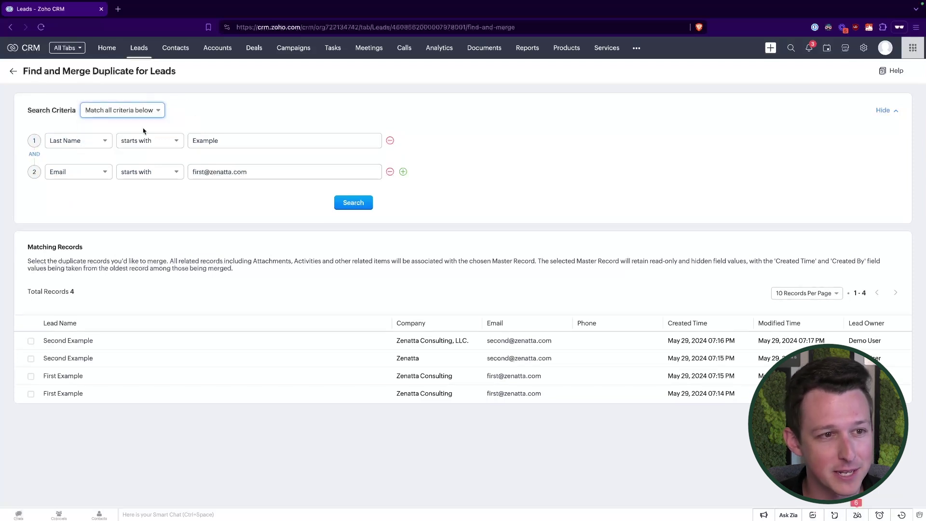
left_click(340, 202)
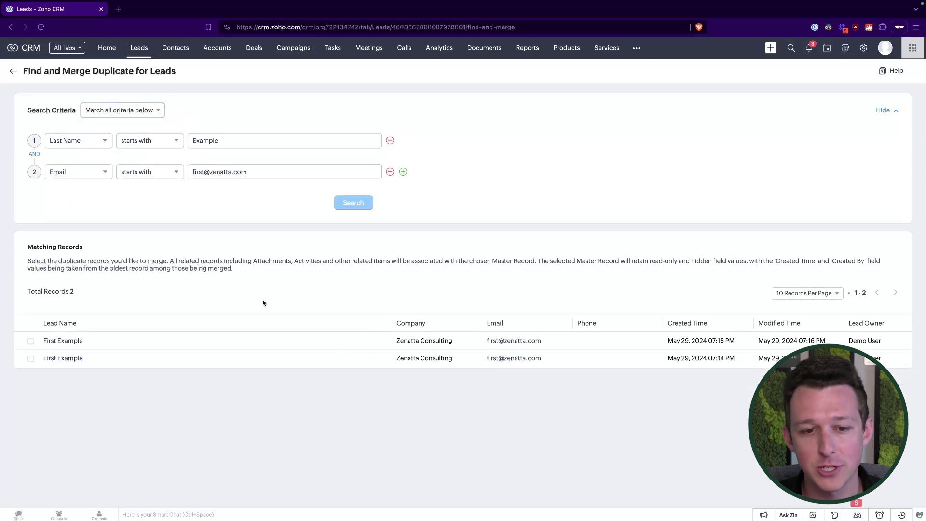
left_click(391, 172)
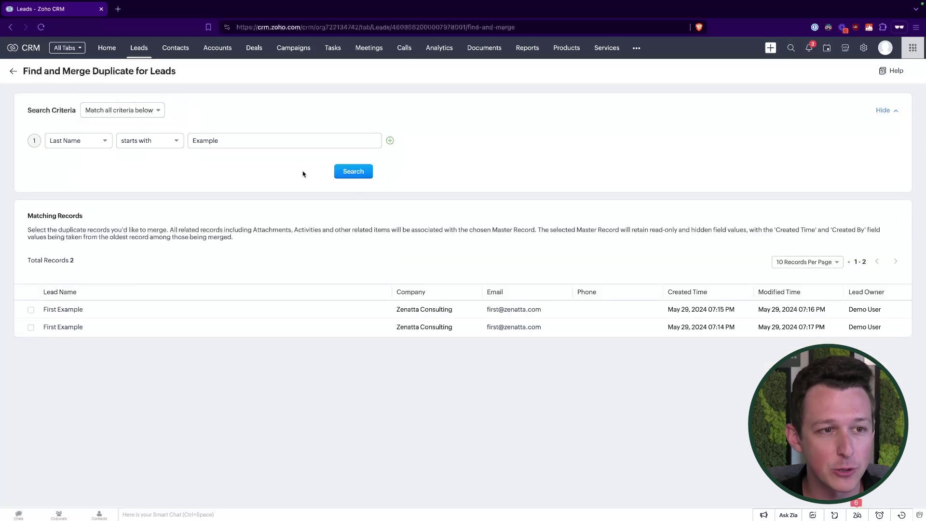
left_click(357, 175)
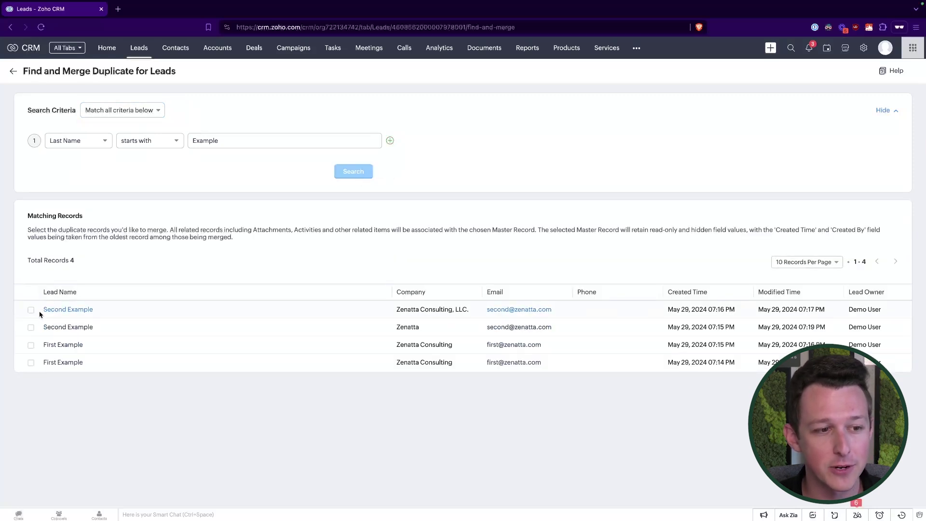
Highlight the Second Example matches and replace the Last Name value with 'Smit'
left_click_drag(15, 310, 360, 335)
left_click(460, 213)
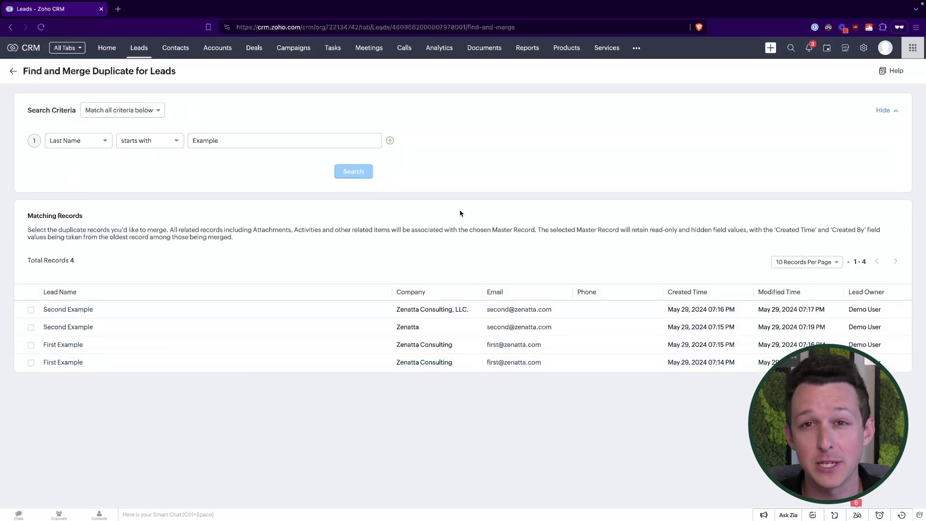
double_click(228, 141)
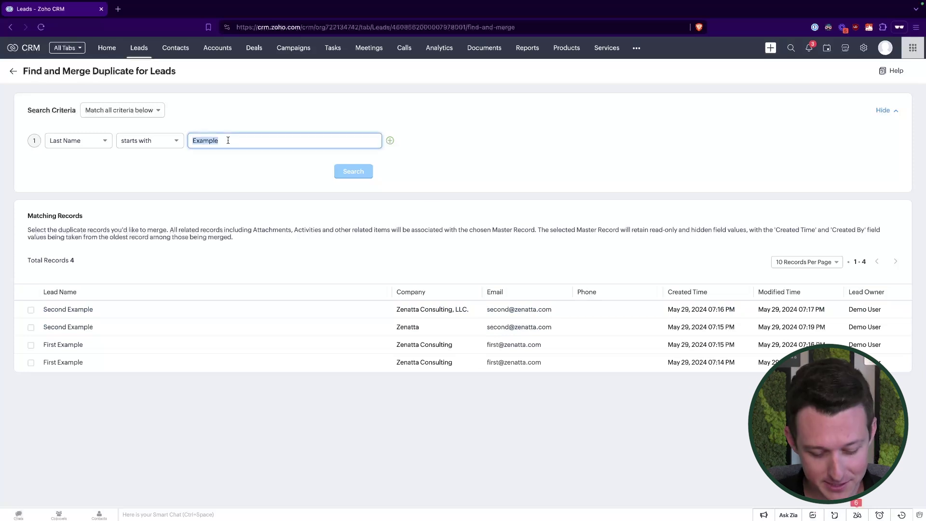
type("Smit")
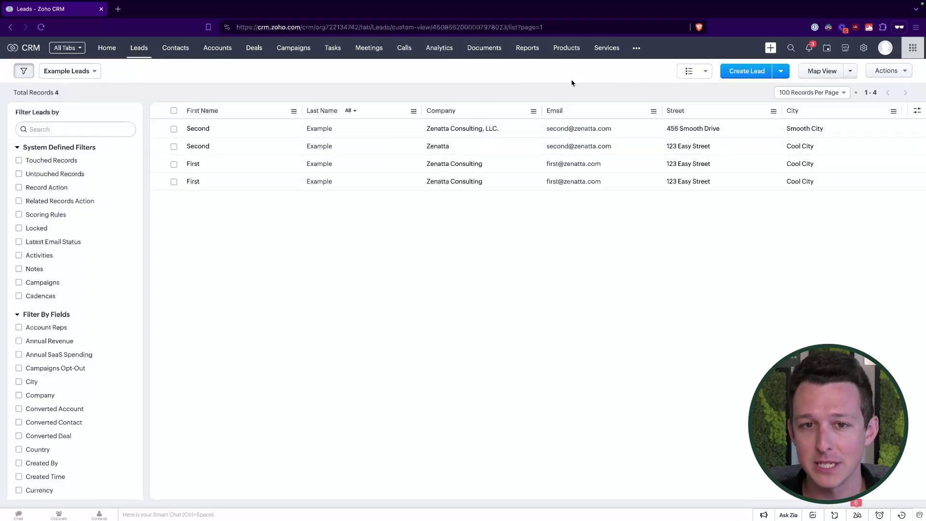
left_click(890, 70)
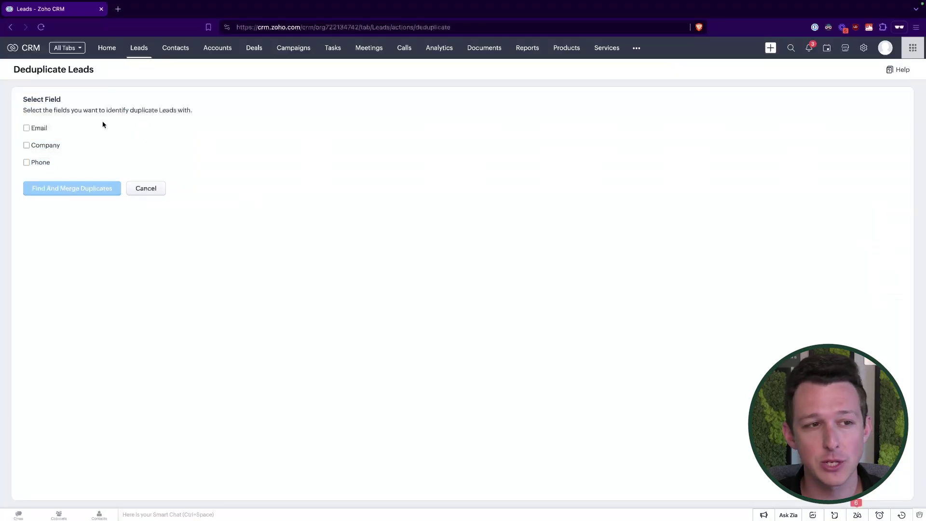
Tick Email and Company as duplicate-matching fields
left_click_drag(87, 110, 206, 111)
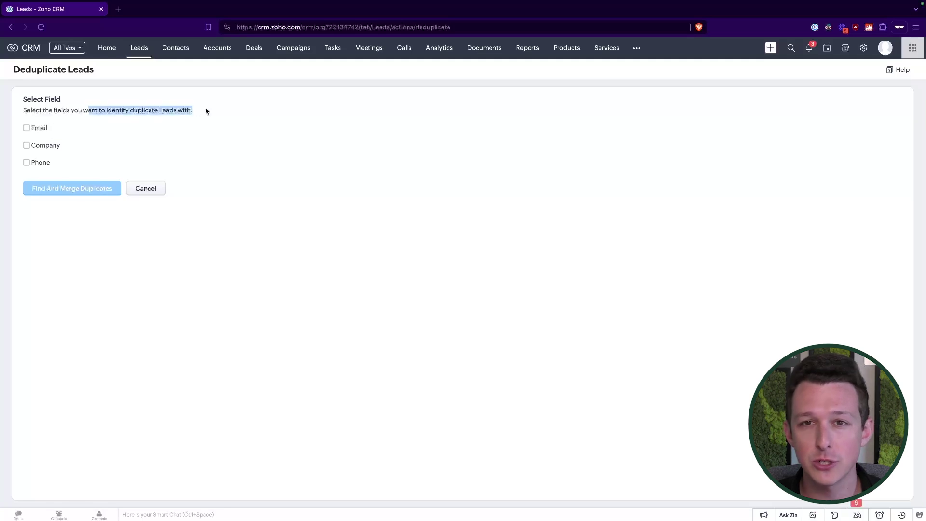
left_click(202, 112)
left_click(27, 128)
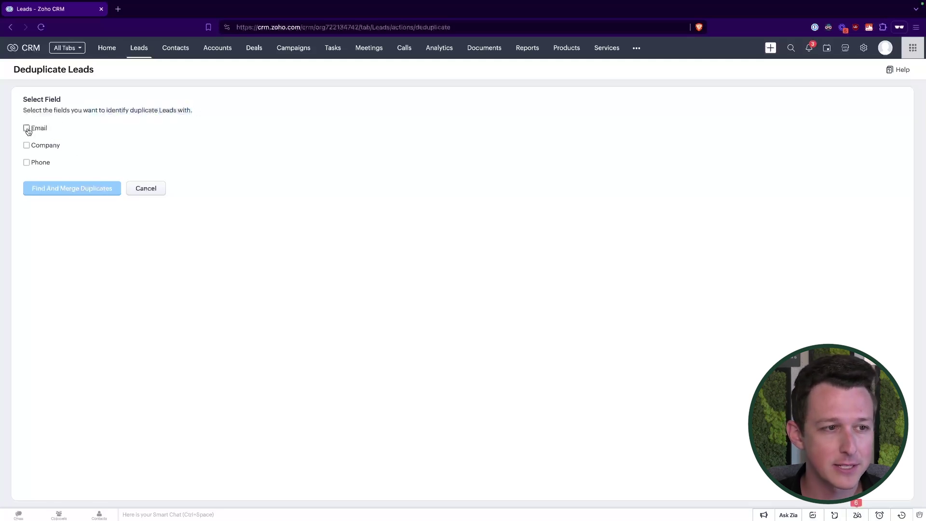
left_click(26, 147)
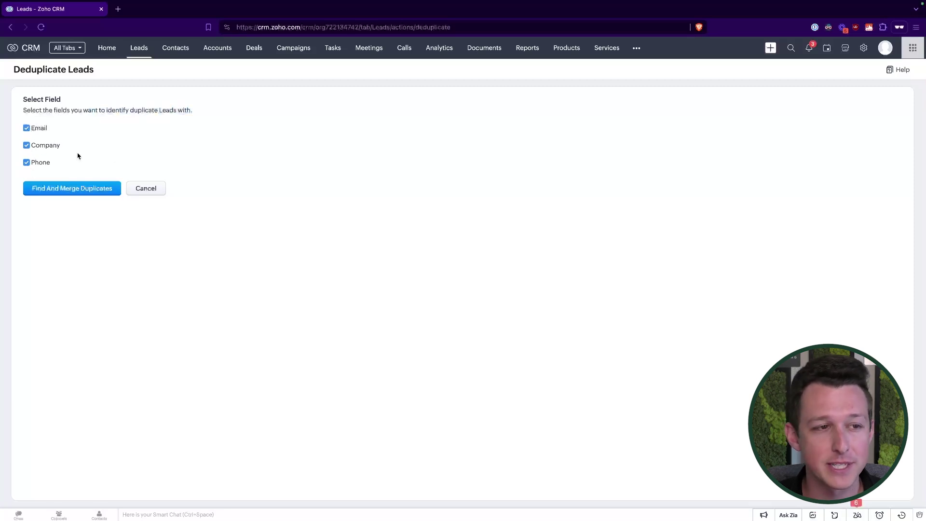
Untick Company and Phone so only Email matches, and run Find And Merge Duplicates
left_click_drag(25, 98, 144, 120)
left_click(144, 122)
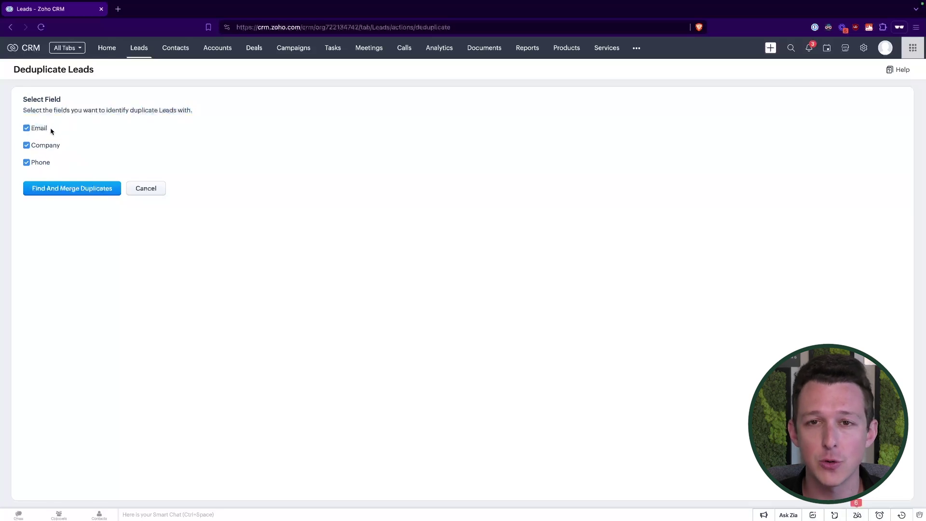
left_click(43, 146)
left_click(41, 163)
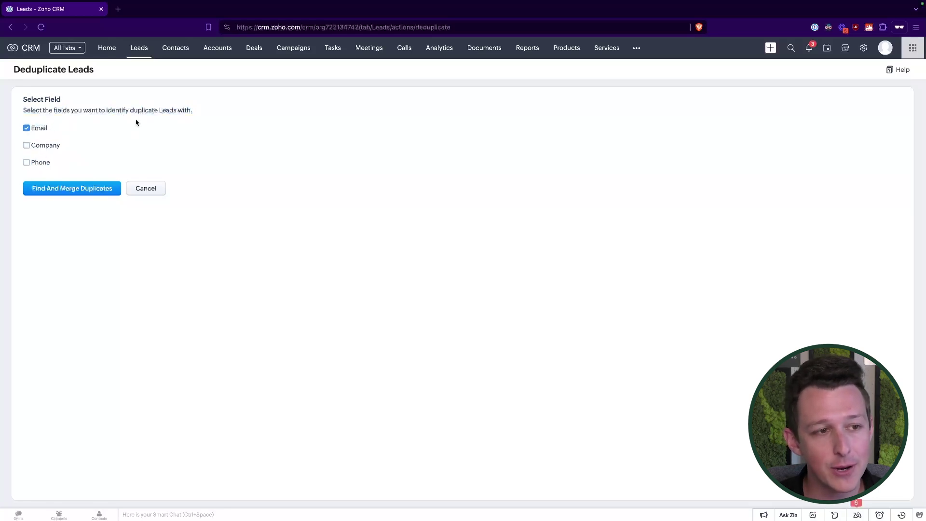
left_click_drag(120, 112, 211, 117)
left_click(210, 117)
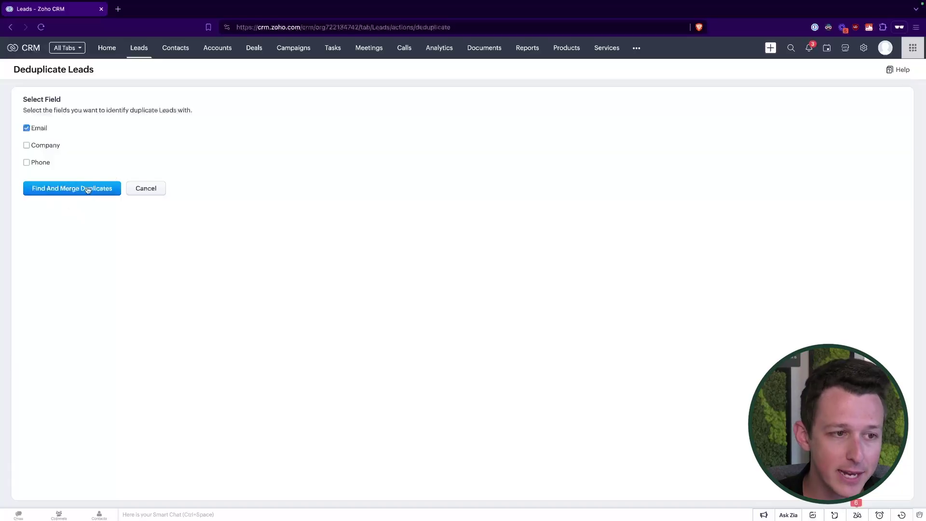
left_click(88, 189)
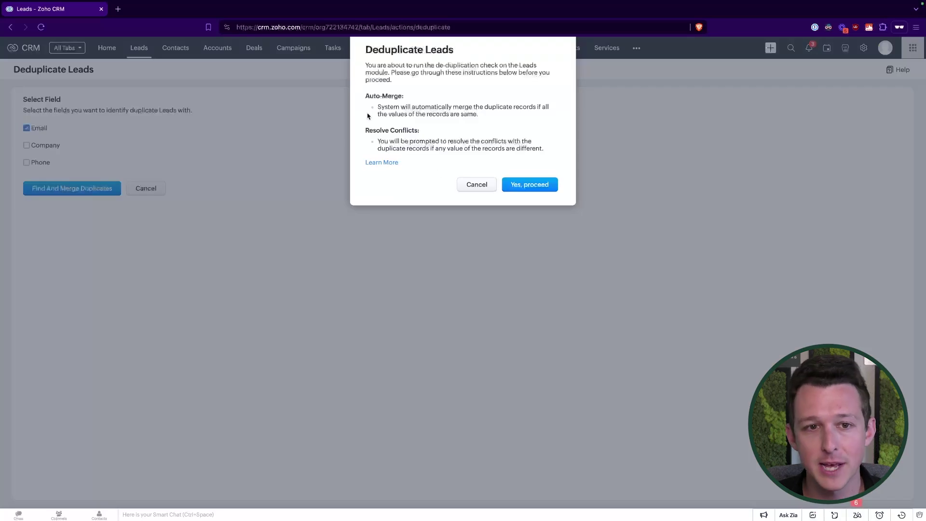
Review the Auto-Merge and Resolve Conflicts notes, then confirm with Yes, proceed
left_click_drag(368, 115, 490, 114)
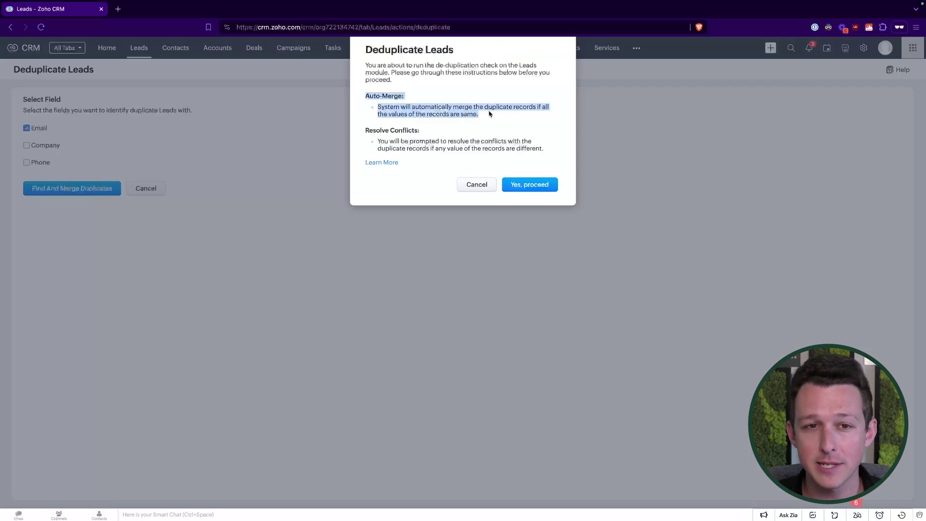
left_click(473, 114)
left_click_drag(364, 96, 480, 116)
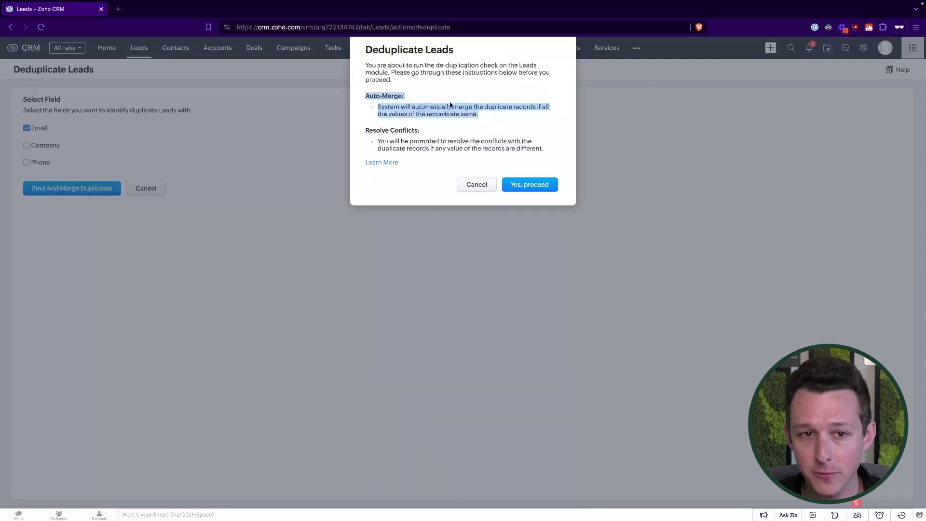
left_click_drag(365, 129, 482, 152)
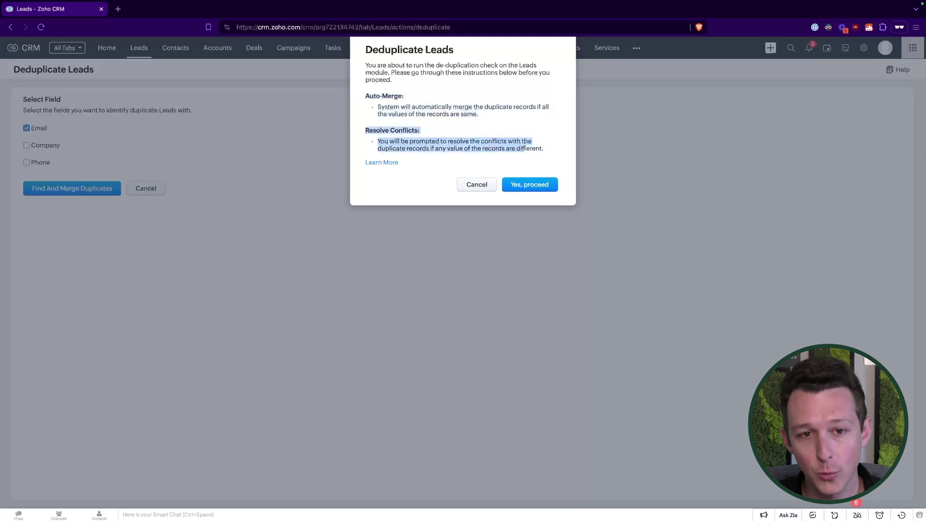
left_click(432, 140)
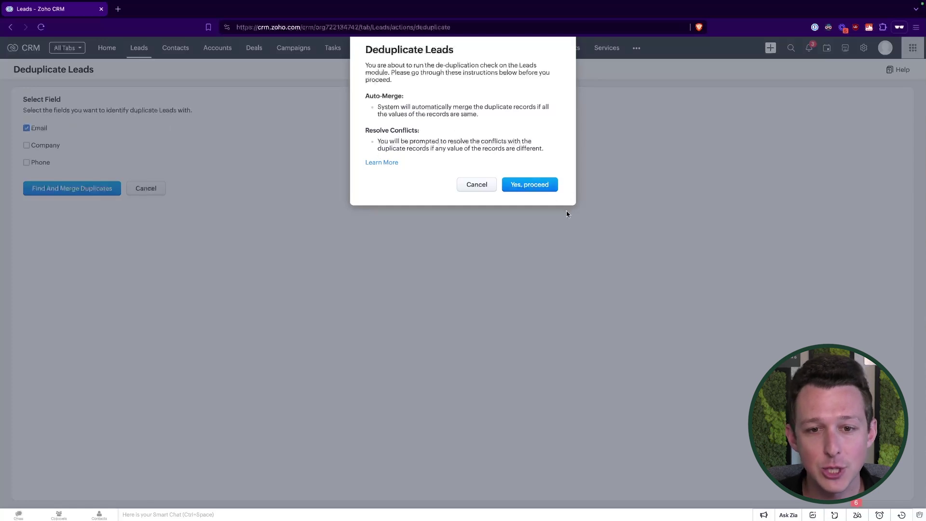
left_click(537, 184)
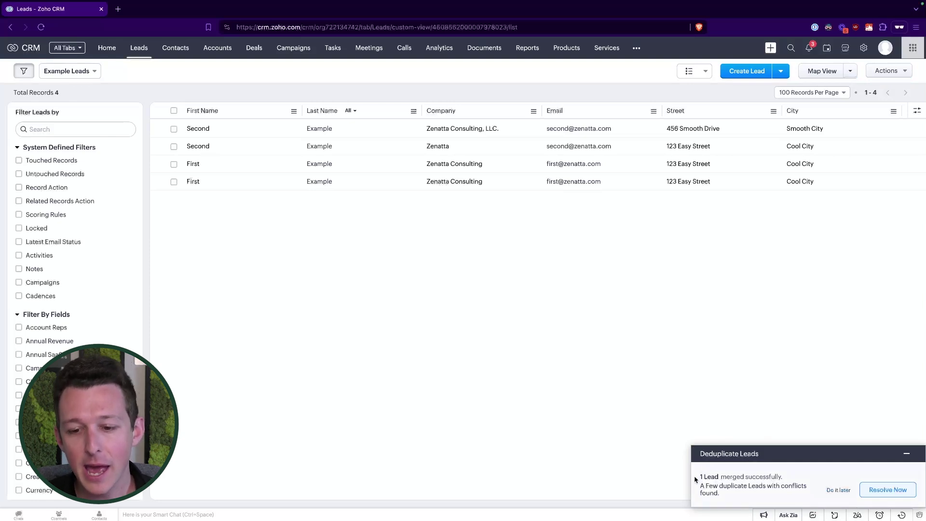
Review the 1-merged and conflicts-found messages, then choose Resolve Now
left_click_drag(700, 479, 791, 478)
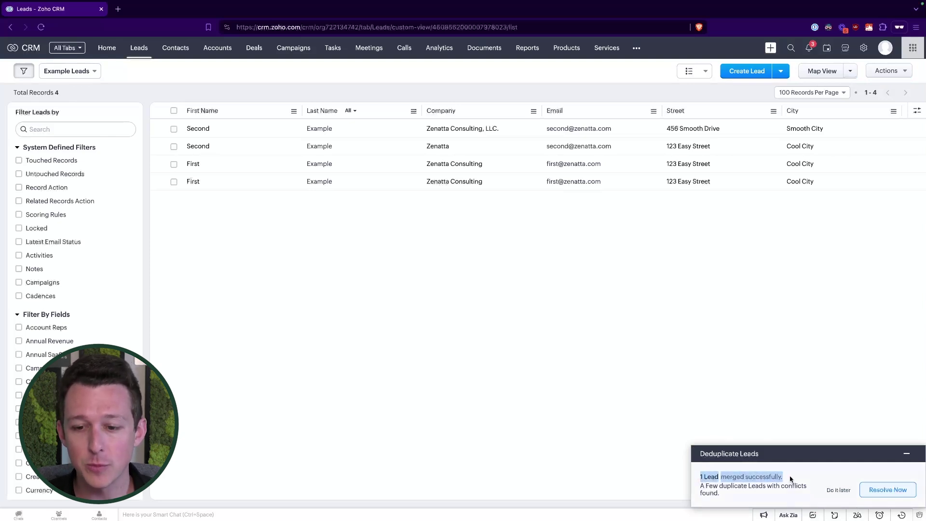
left_click_drag(702, 487, 728, 495)
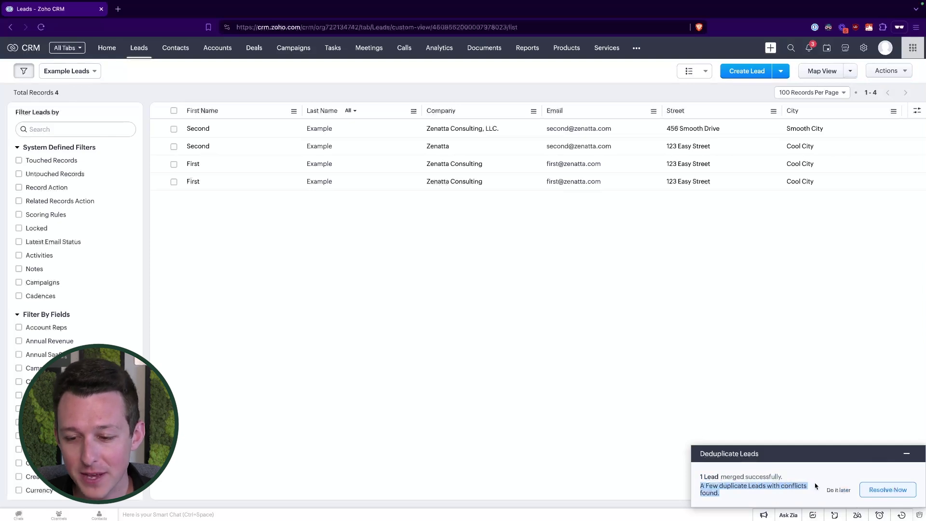
left_click_drag(760, 477, 768, 477)
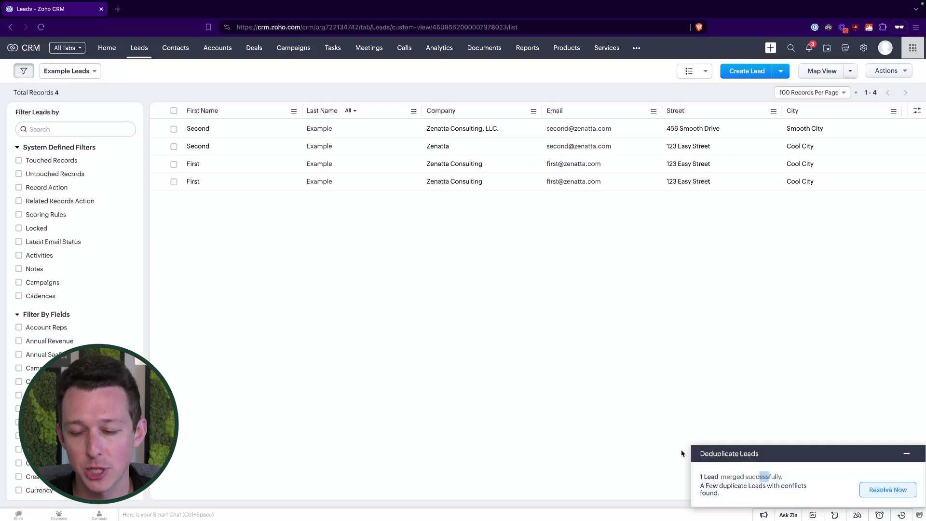
left_click(882, 492)
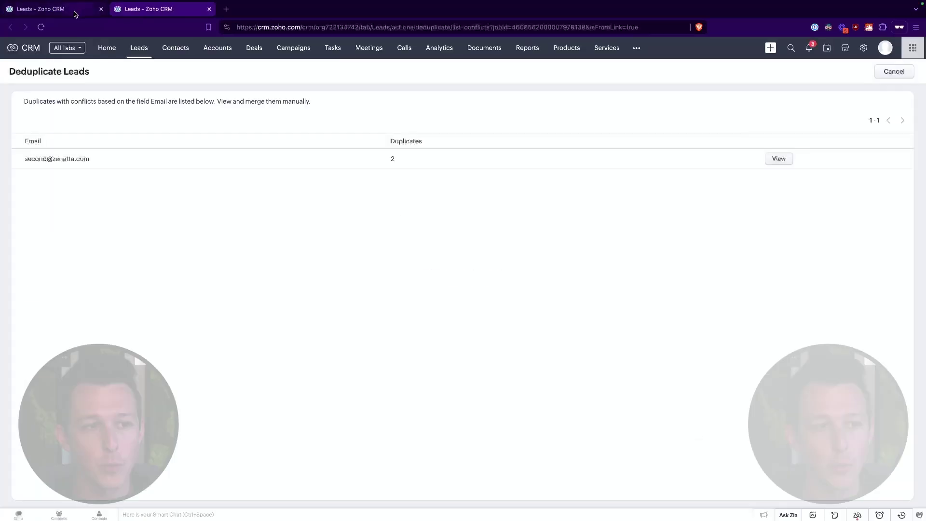
Refresh Example Leads in the first tab to see 3 records, then return to the conflicts tab
left_click(76, 12)
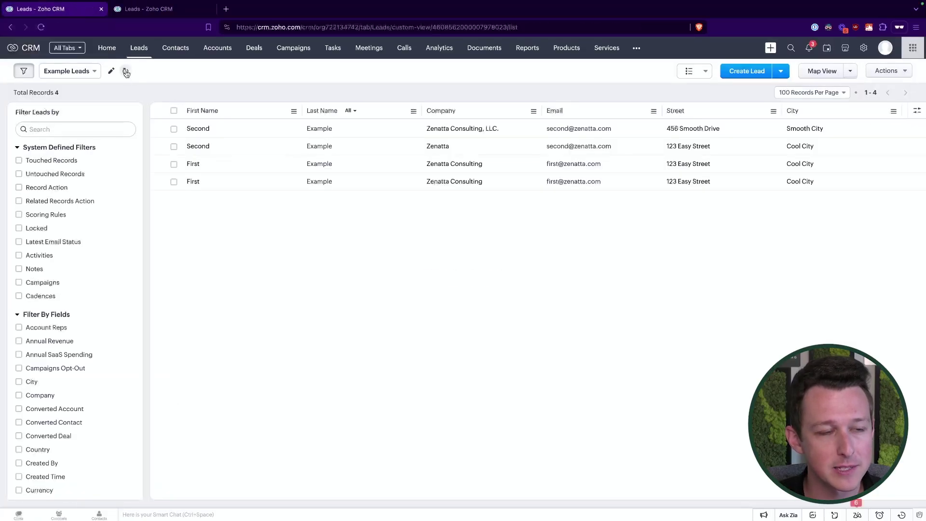
left_click(127, 72)
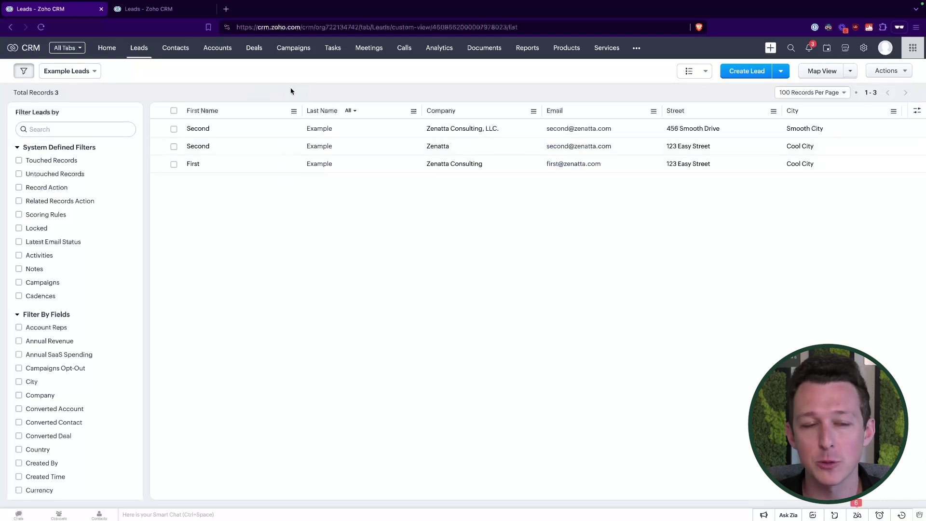
left_click(147, 9)
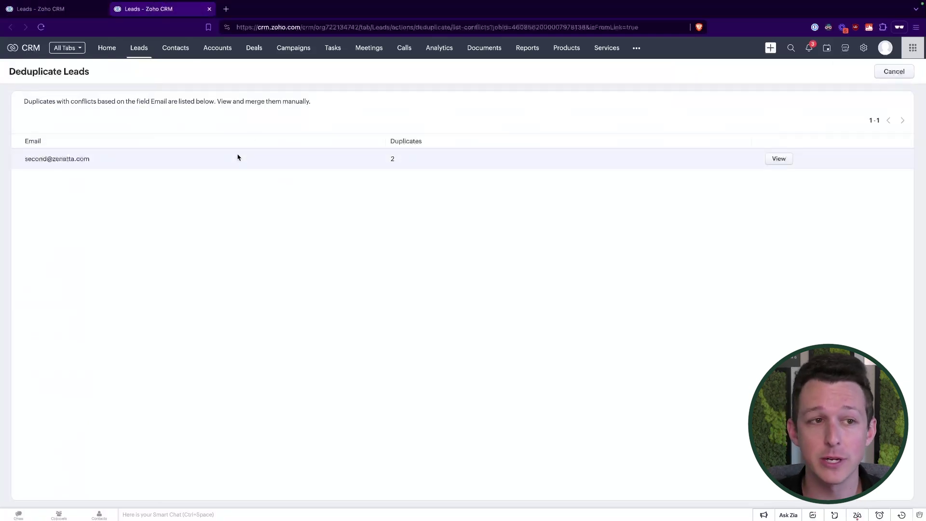
left_click_drag(6, 73, 141, 78)
left_click(174, 155)
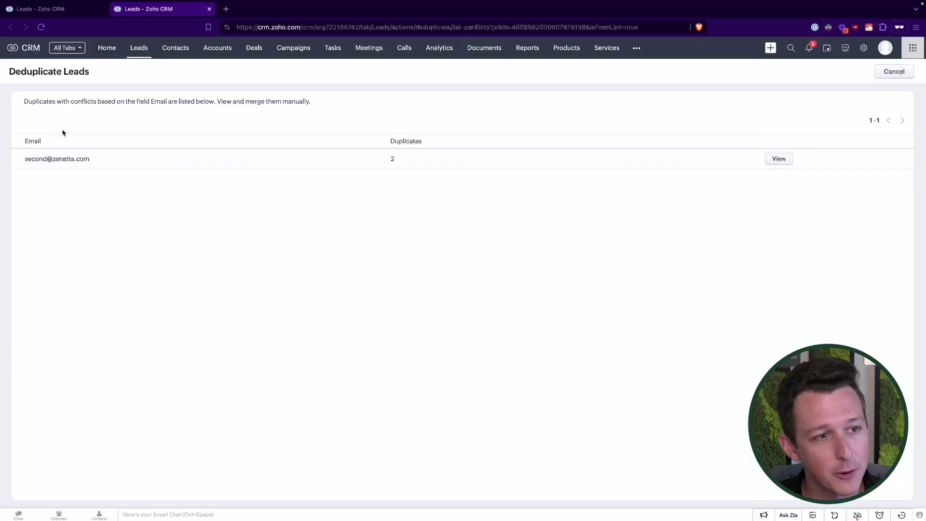
left_click(777, 161)
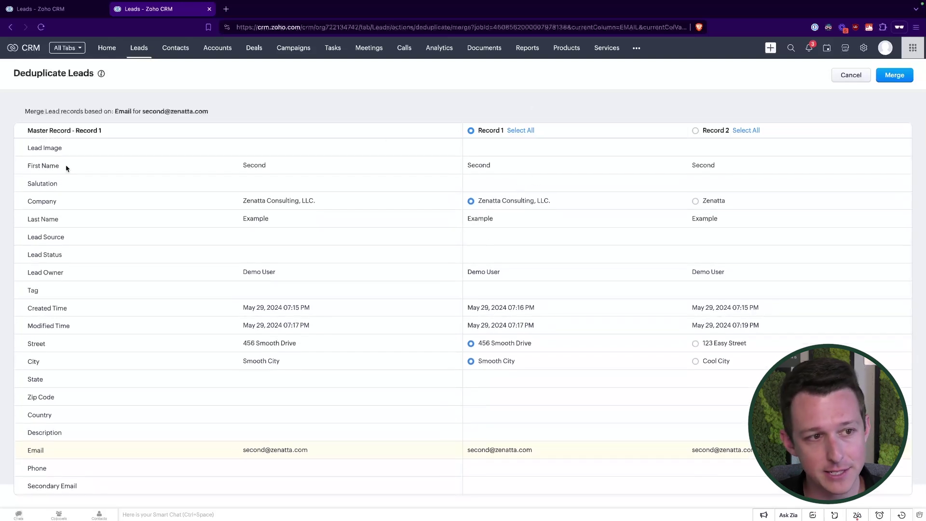
Highlight Record 2's First Name, Company Zenatta, Last Name and lead owner values
left_click_drag(27, 147, 166, 130)
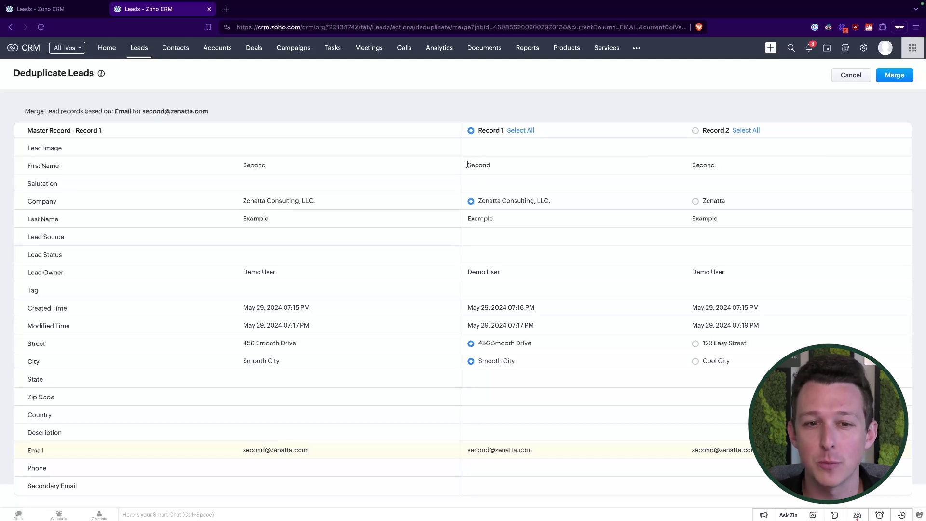
left_click_drag(467, 164, 749, 174)
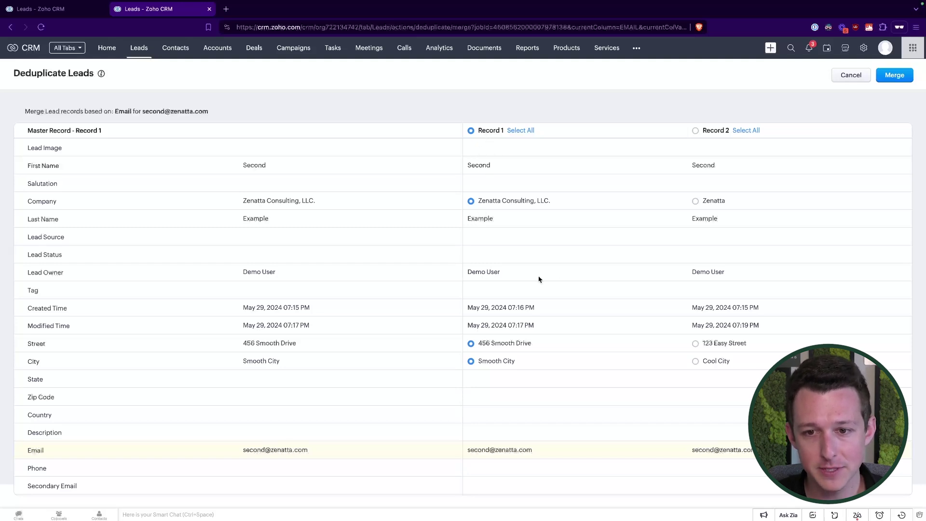
left_click_drag(692, 167, 741, 169)
left_click_drag(704, 200, 751, 202)
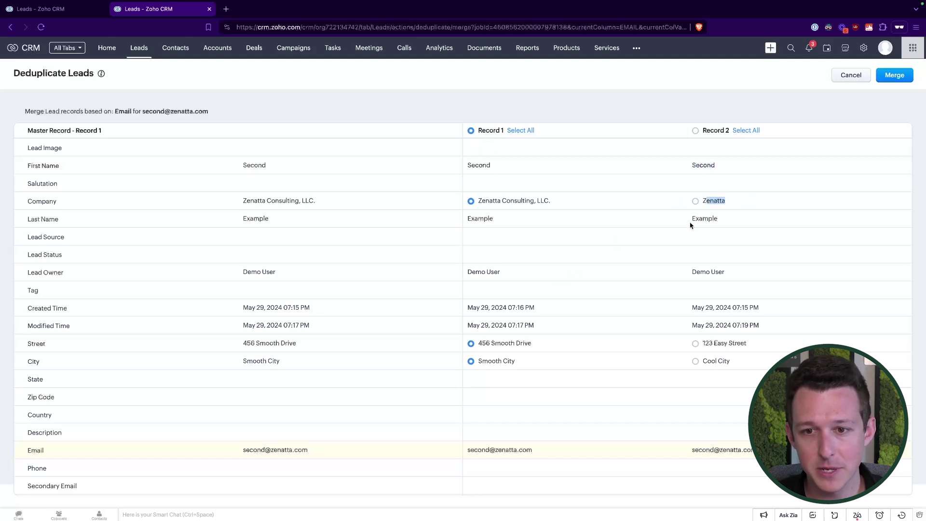
left_click_drag(691, 223, 773, 223)
left_click_drag(692, 274, 767, 276)
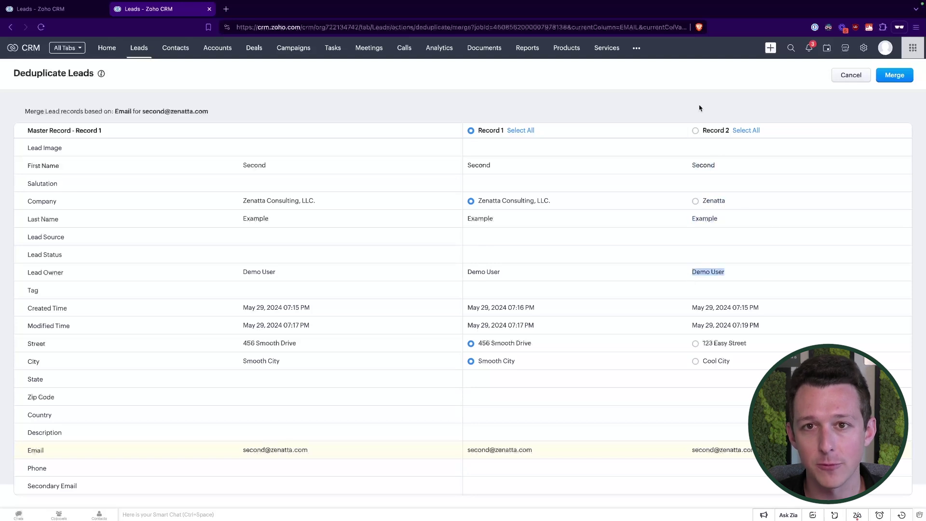
left_click(549, 116)
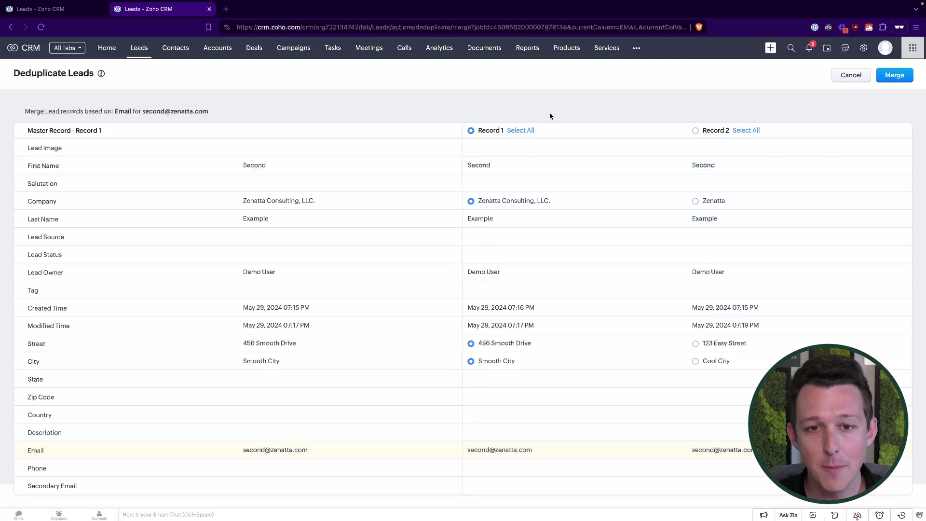
Toggle Select All to Record 2, then back to Record 1, reviewing the compared fields
left_click(745, 130)
left_click(520, 131)
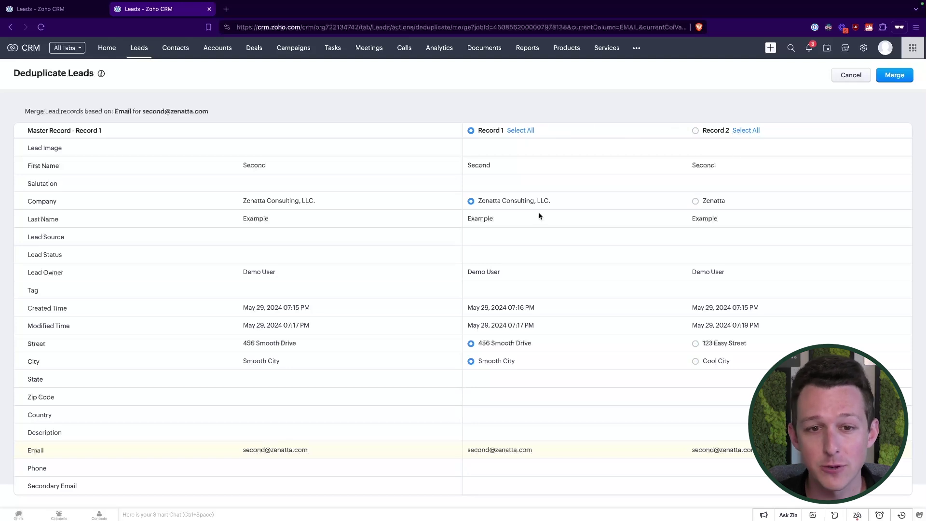
scroll(531, 183, "down", 1)
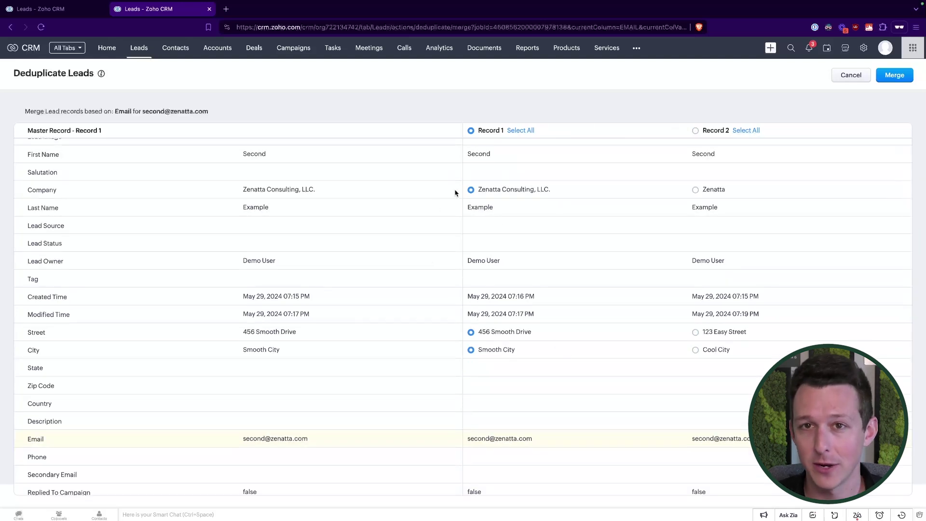
scroll(572, 247, "up", 1)
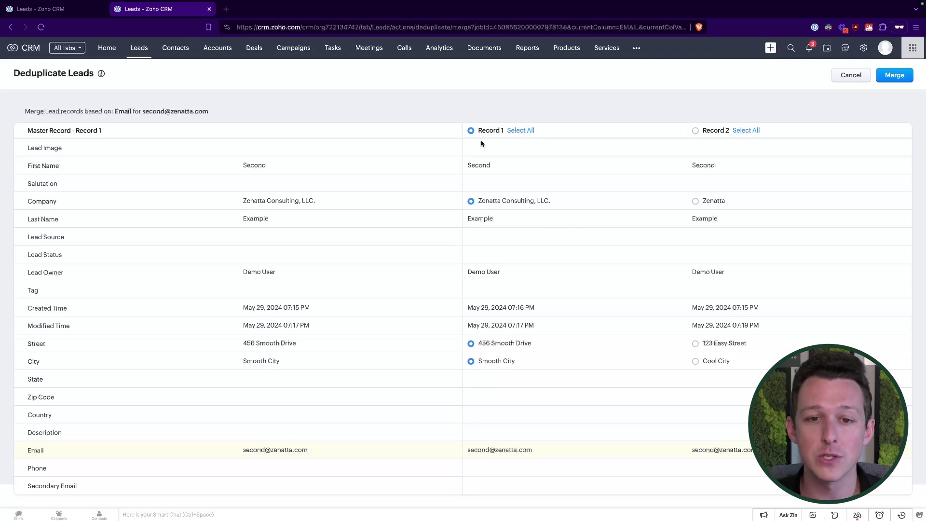
scroll(558, 196, "down", 1)
scroll(558, 196, "down", 1)
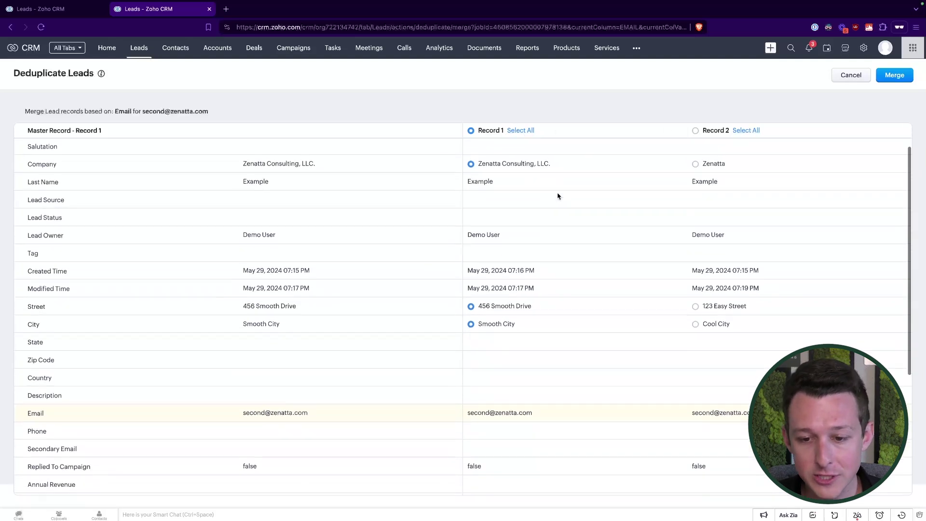
scroll(558, 196, "up", 1)
scroll(558, 196, "up", 1)
Keep Record 1's company, Zenatta Consulting, LLC., as the merged company name
left_click(695, 200)
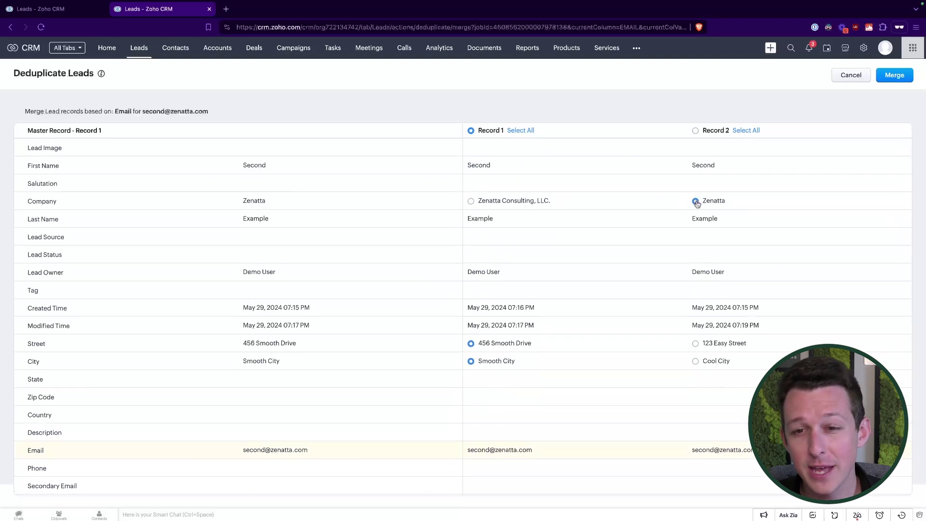
left_click(470, 201)
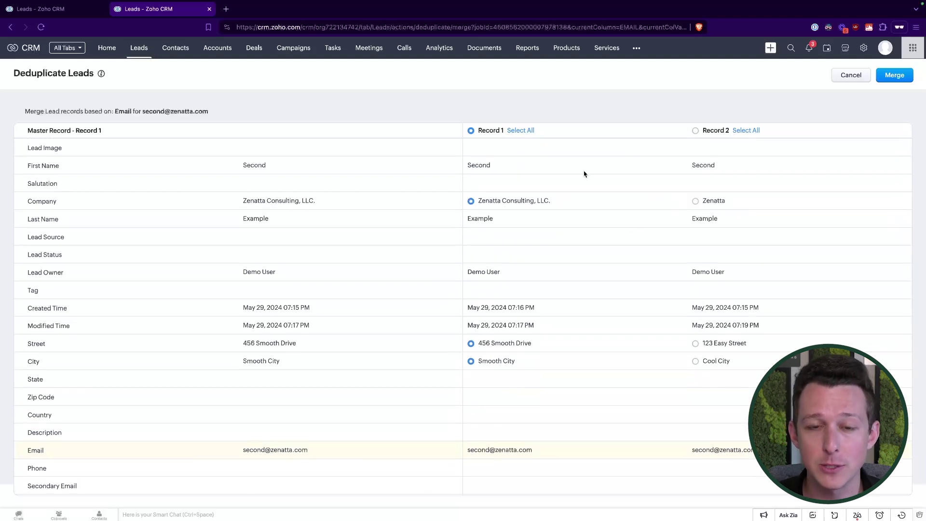
left_click(746, 130)
left_click(523, 131)
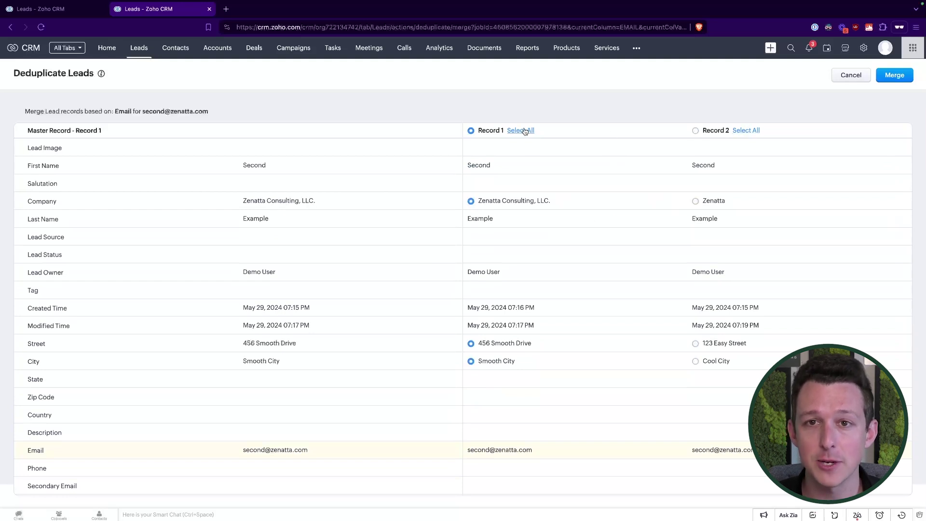
scroll(565, 325, "down", 2)
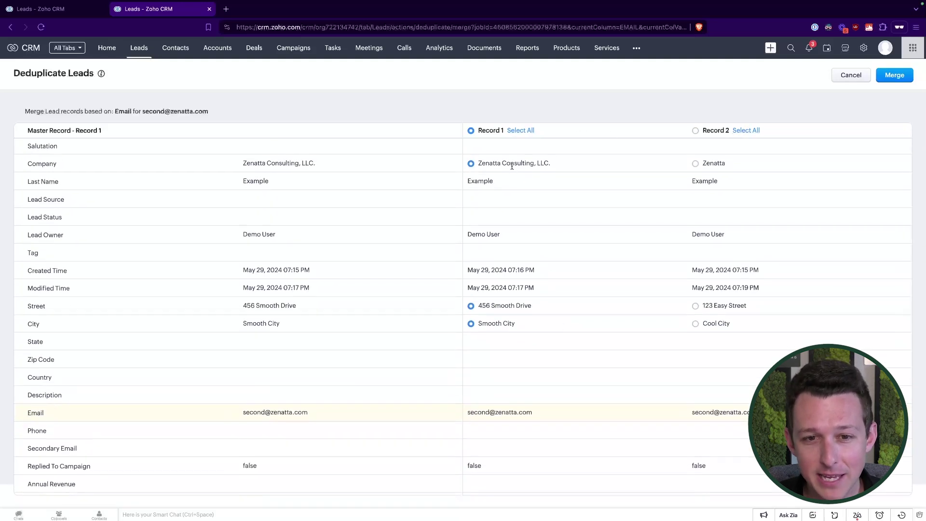
left_click_drag(512, 166, 548, 166)
left_click(487, 305)
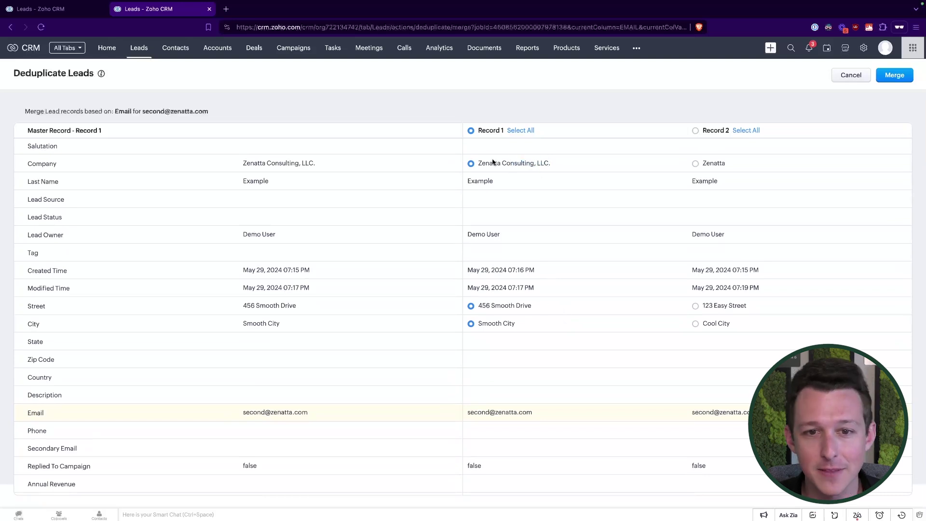
left_click_drag(482, 162, 551, 165)
left_click(554, 114)
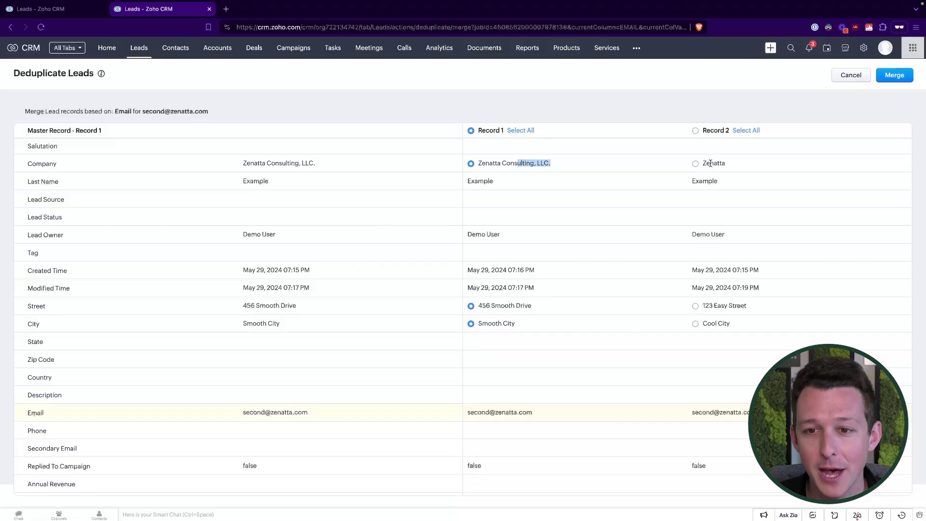
left_click_drag(727, 164, 703, 162)
left_click(667, 87)
Take Record 2's street 123 Easy Street and city Cool City for the merged address
scroll(591, 388, "down", 3)
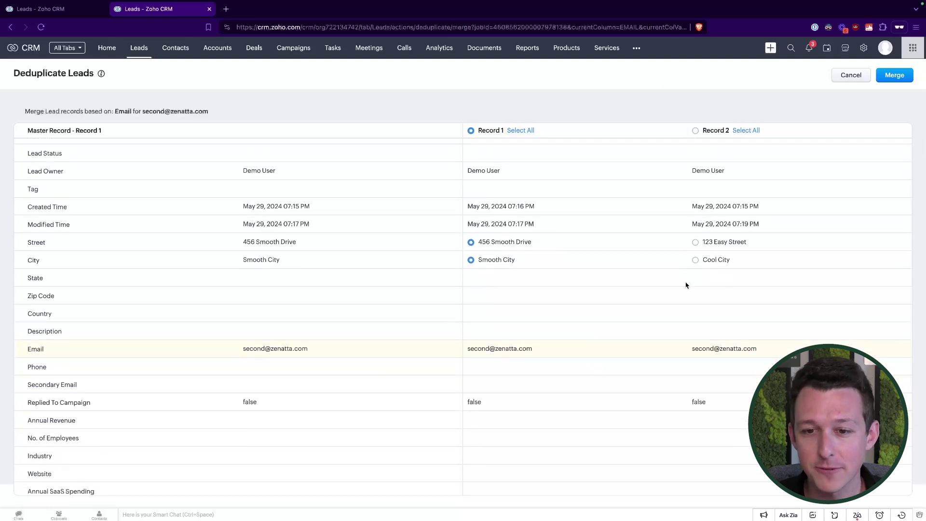
left_click(695, 242)
left_click(471, 243)
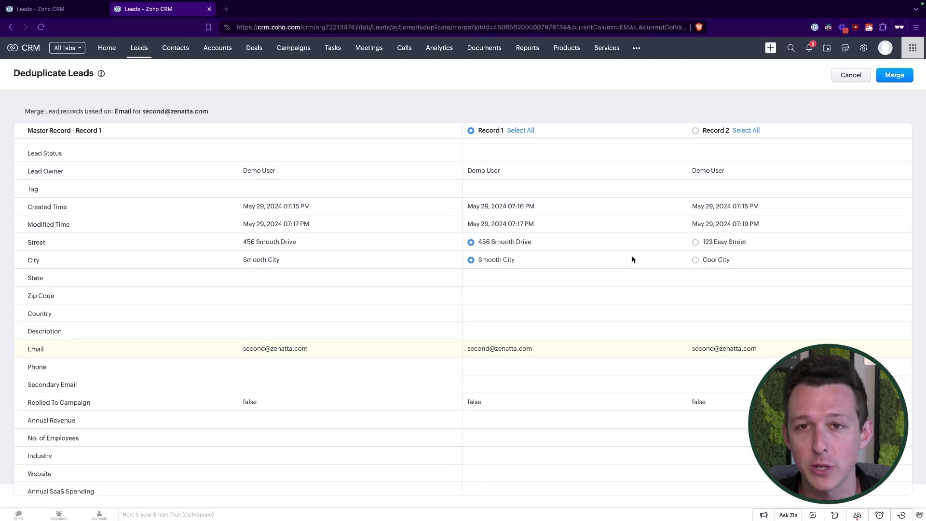
scroll(632, 259, "up", 1)
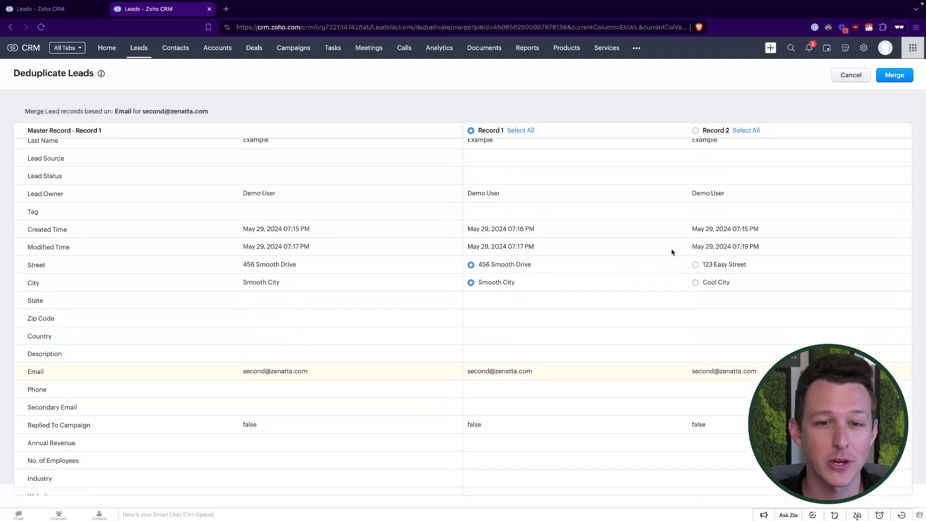
left_click(695, 265)
left_click(695, 282)
scroll(618, 270, "up", 1)
scroll(617, 270, "up", 3)
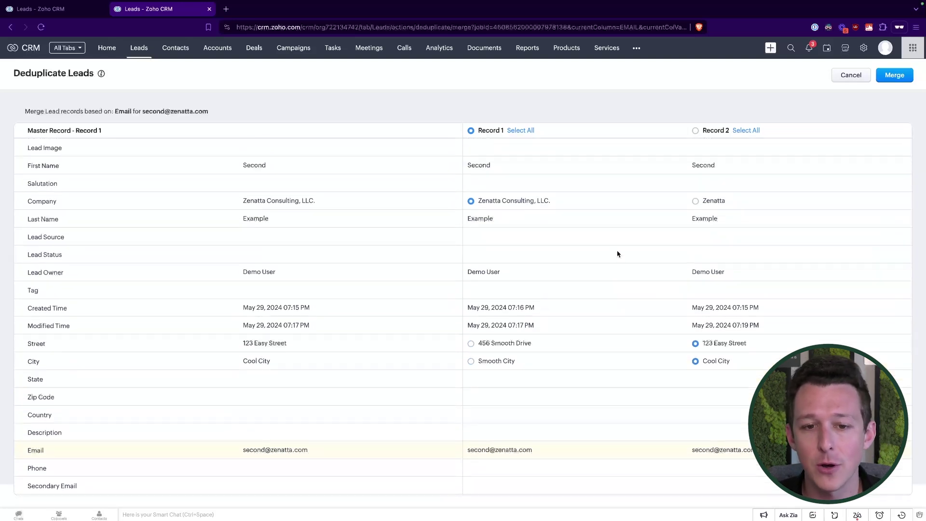
scroll(618, 254, "down", 1)
scroll(617, 255, "up", 2)
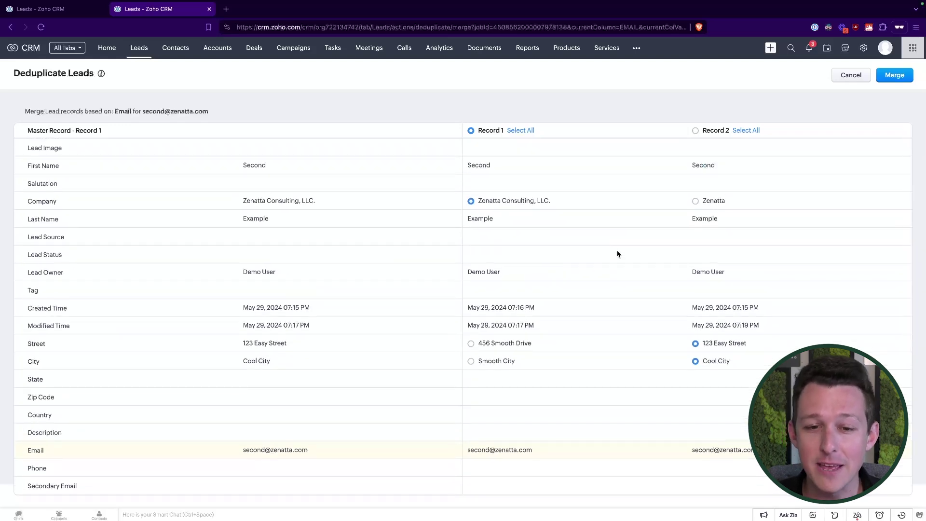
scroll(618, 254, "down", 5)
scroll(618, 254, "up", 5)
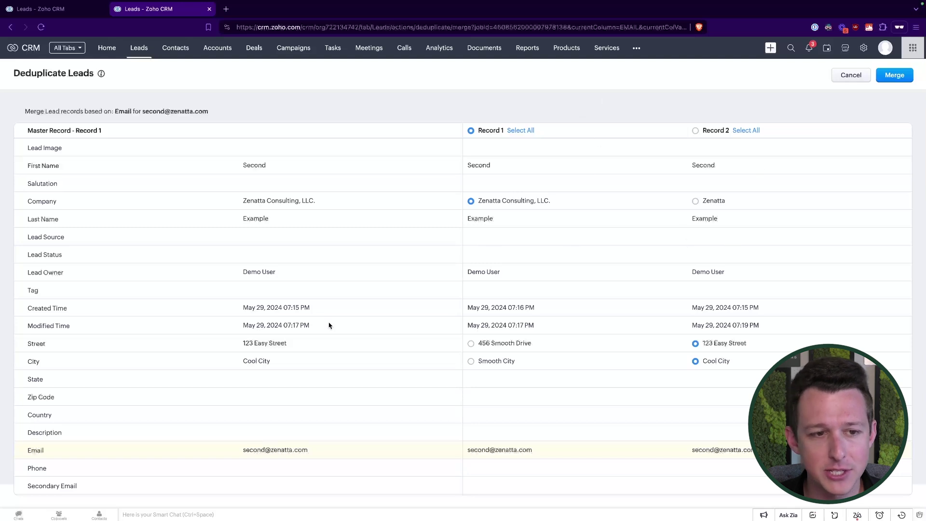
left_click_drag(273, 361, 306, 346)
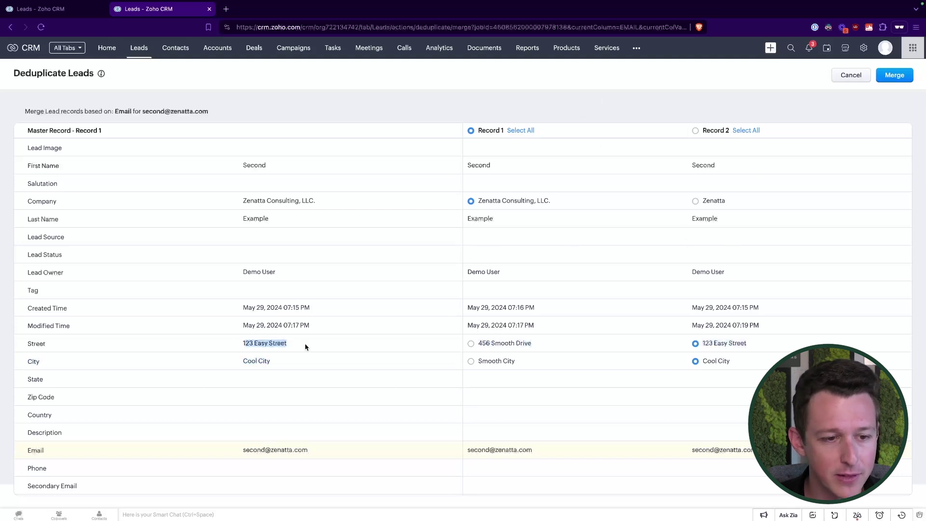
left_click(283, 359)
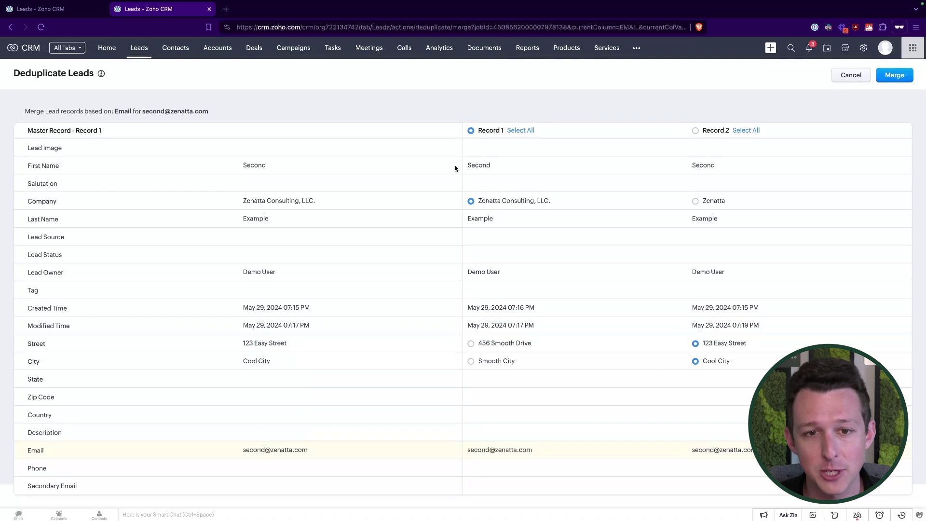
scroll(455, 168, "down", 1)
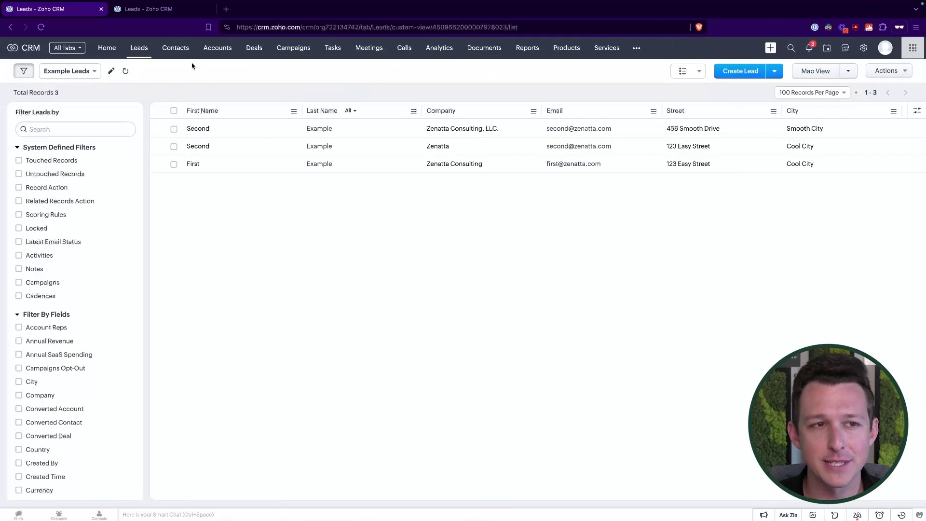
From the Example Leads list, open each Second Example lead in its own new tab
left_click(179, 11)
scroll(642, 242, "up", 1)
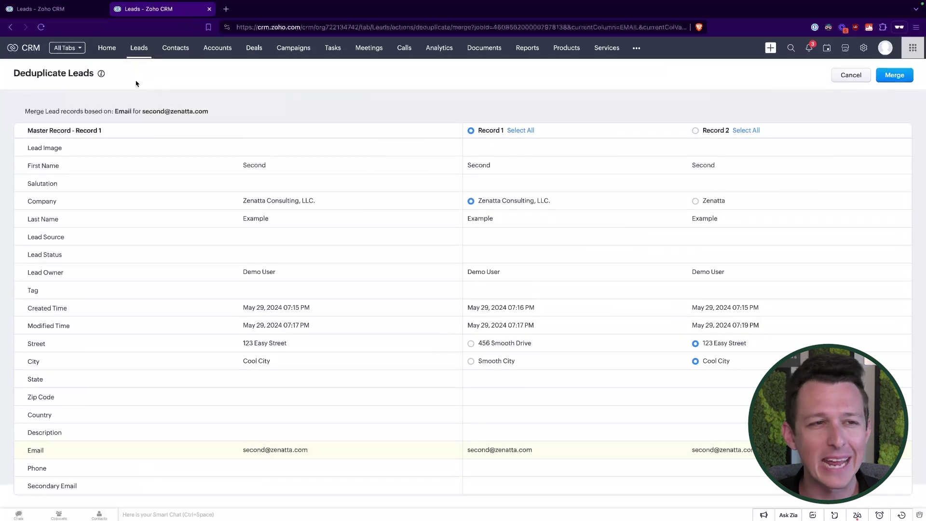
left_click(58, 8)
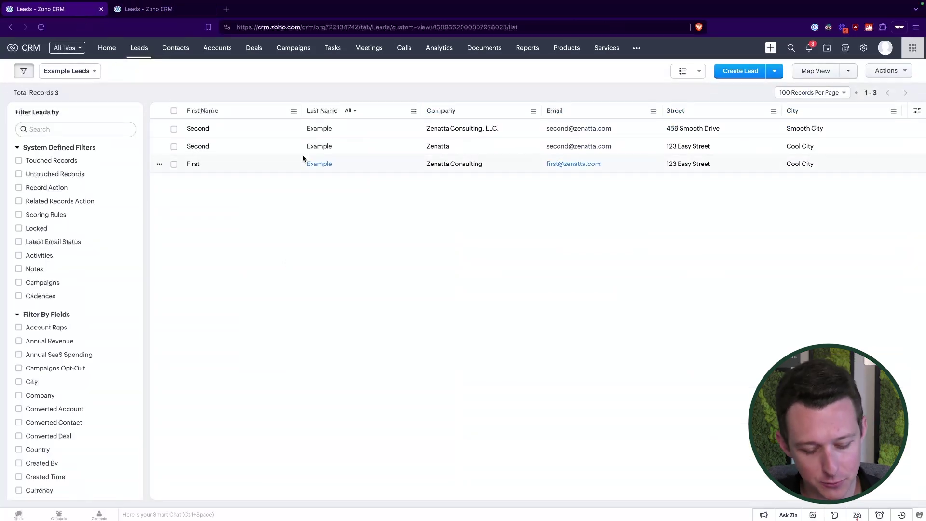
left_click(316, 129, "super")
left_click(319, 147, "super")
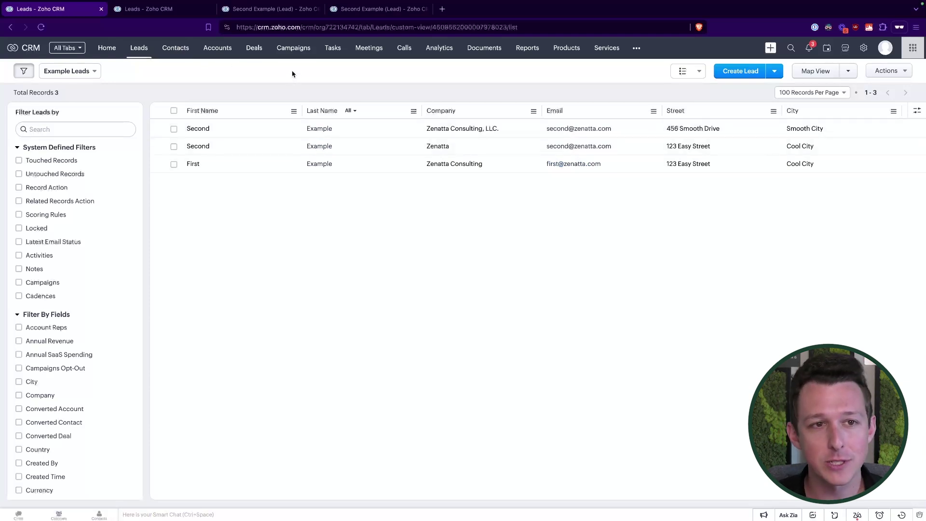
Compare the closed tasks on both Second Example lead pages, then close those pages
left_click(299, 12)
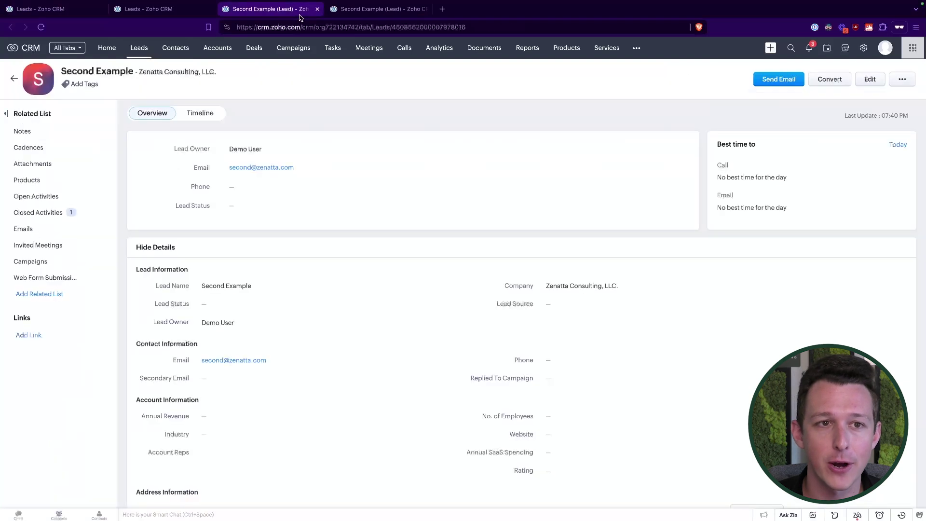
left_click(375, 12)
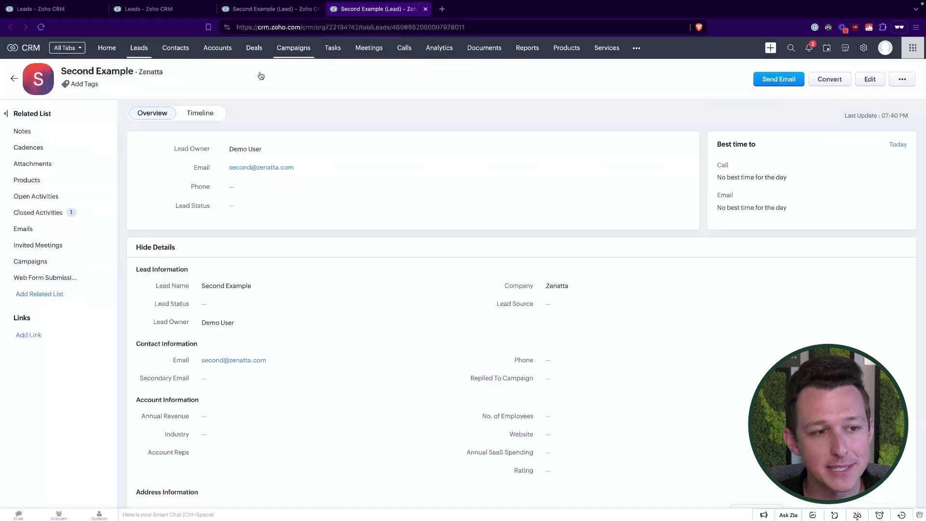
left_click(38, 203)
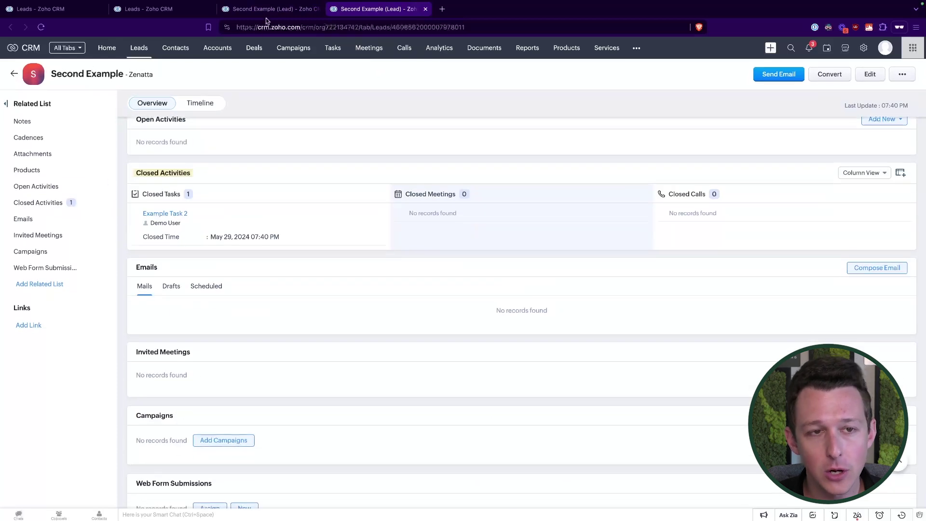
left_click(267, 16)
left_click(38, 218)
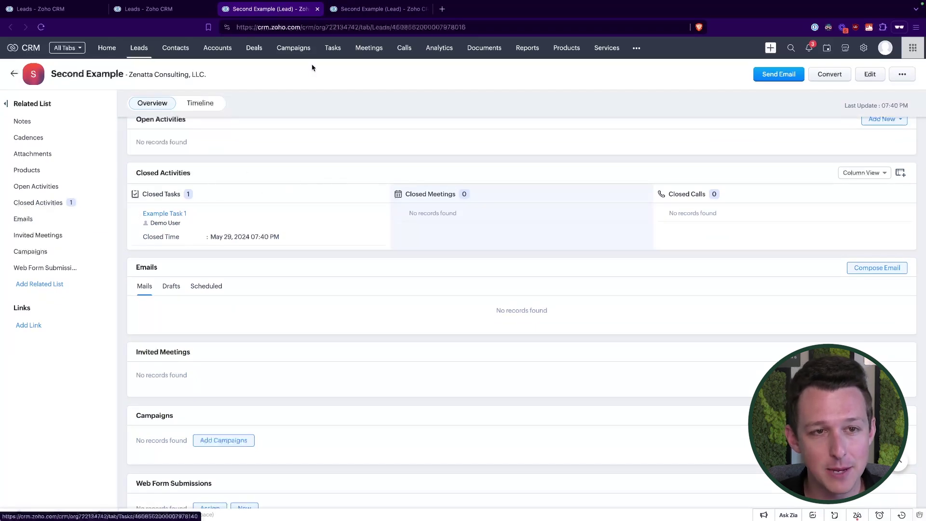
left_click(369, 8)
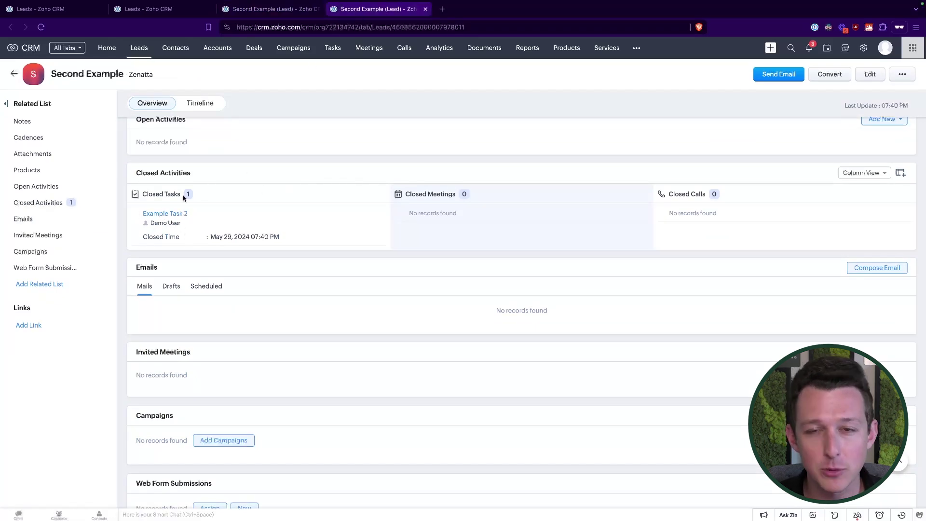
scroll(198, 220, "up", 1)
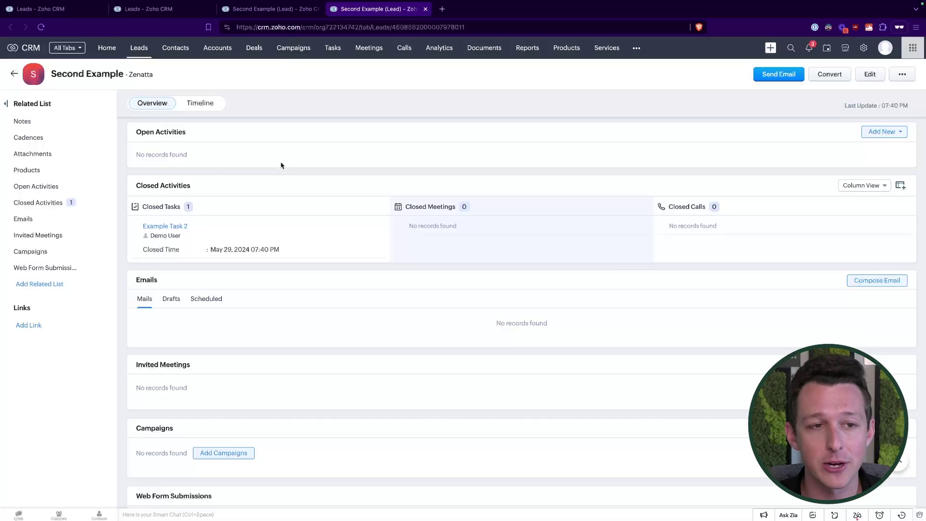
scroll(281, 166, "up", 15)
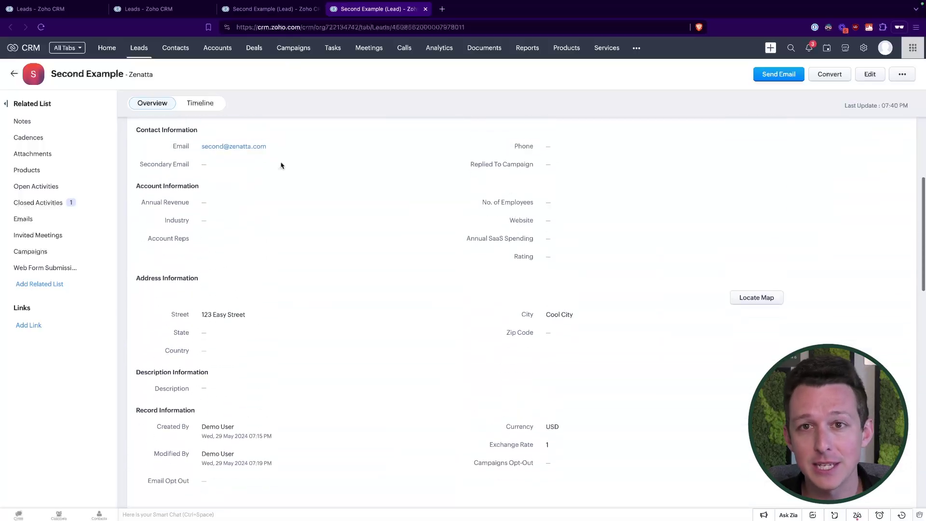
scroll(281, 165, "up", 3)
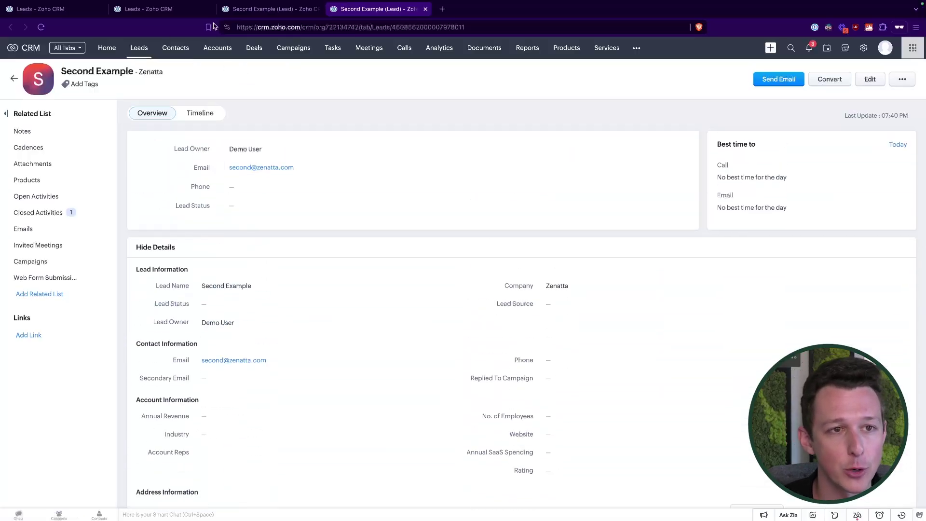
left_click(318, 9)
left_click(317, 9)
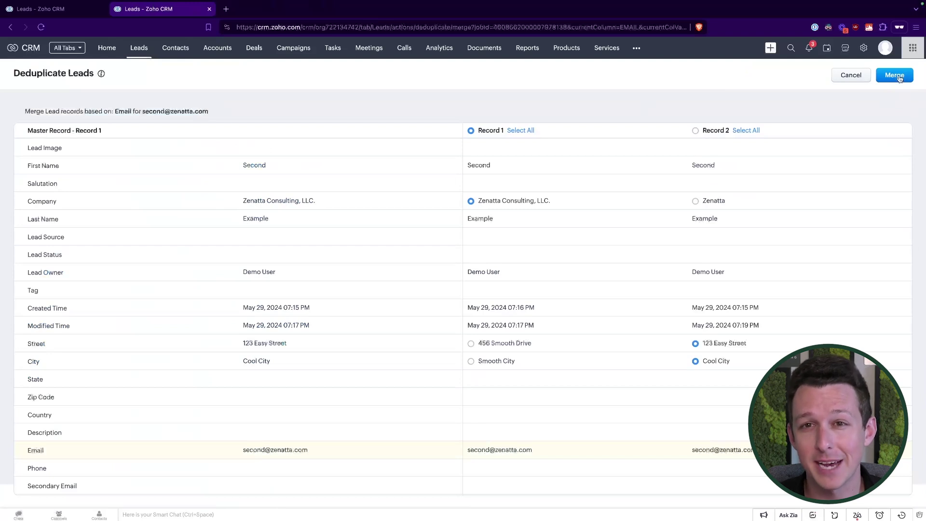
Merge the two Second Example leads, confirming with Yes, Merge Records
left_click(899, 79)
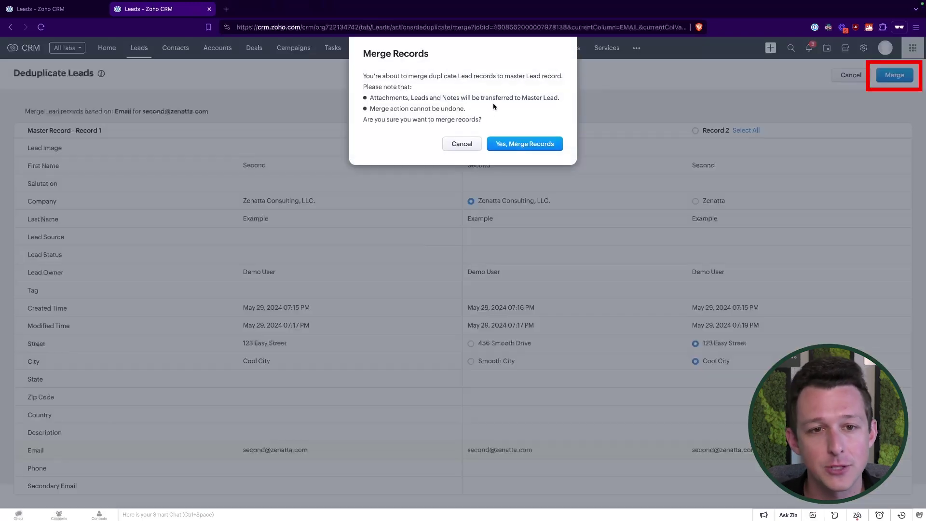
left_click_drag(364, 74, 482, 120)
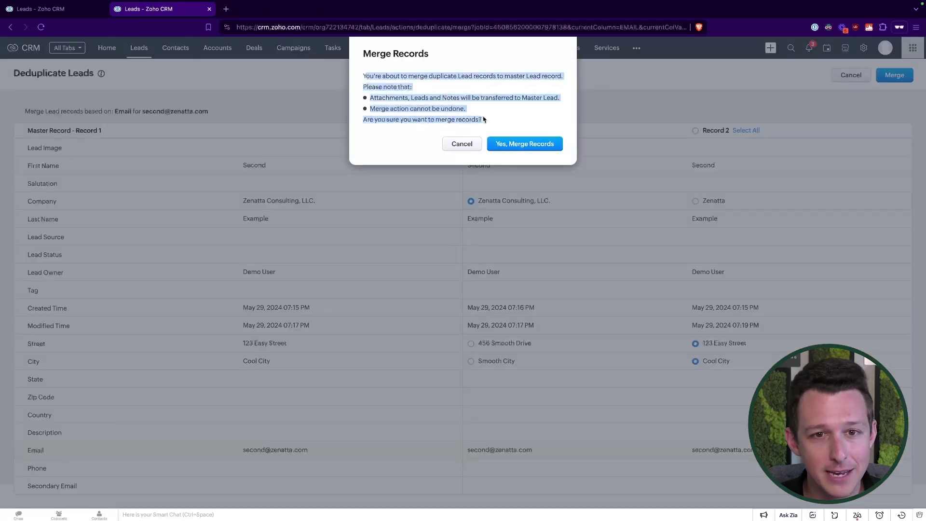
left_click(483, 112)
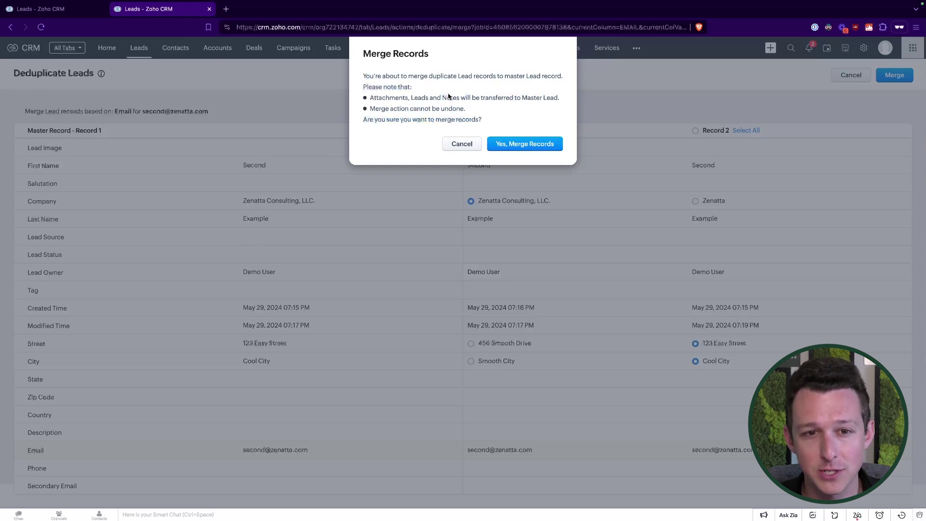
left_click(522, 144)
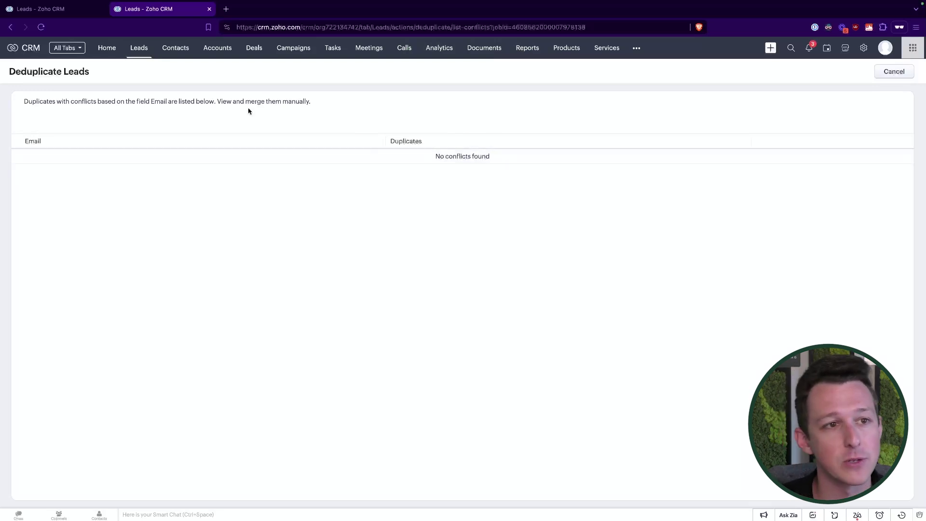
Open the merged Second Example lead and show its closed Example Task 1 and Example Task 2
left_click(140, 54)
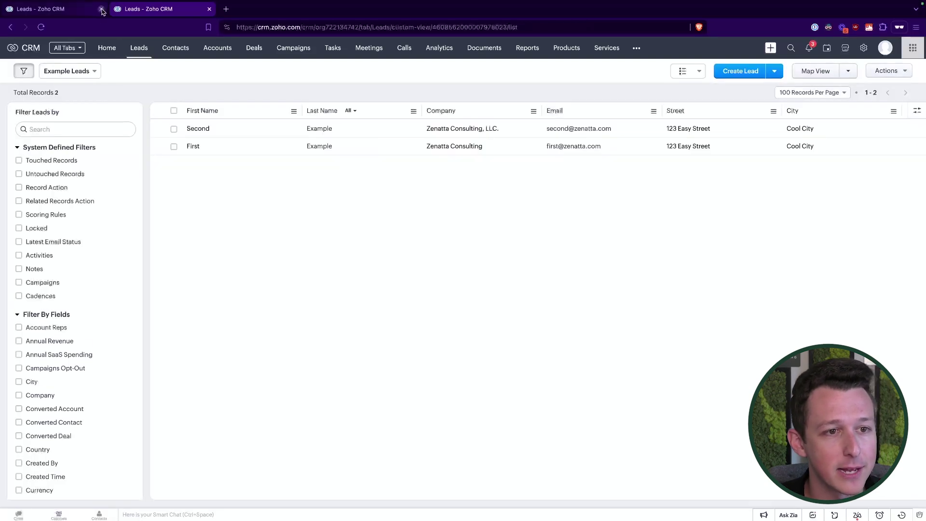
key("ctrl+w")
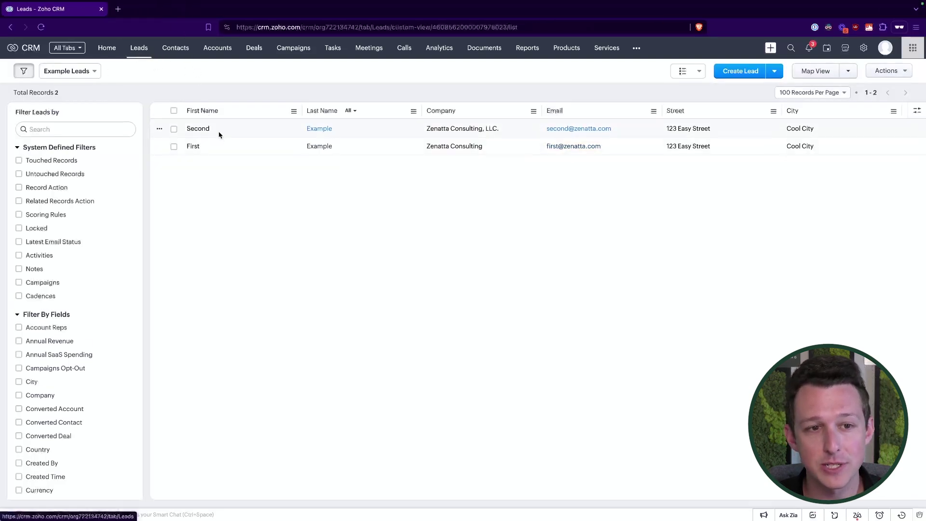
left_click(318, 130)
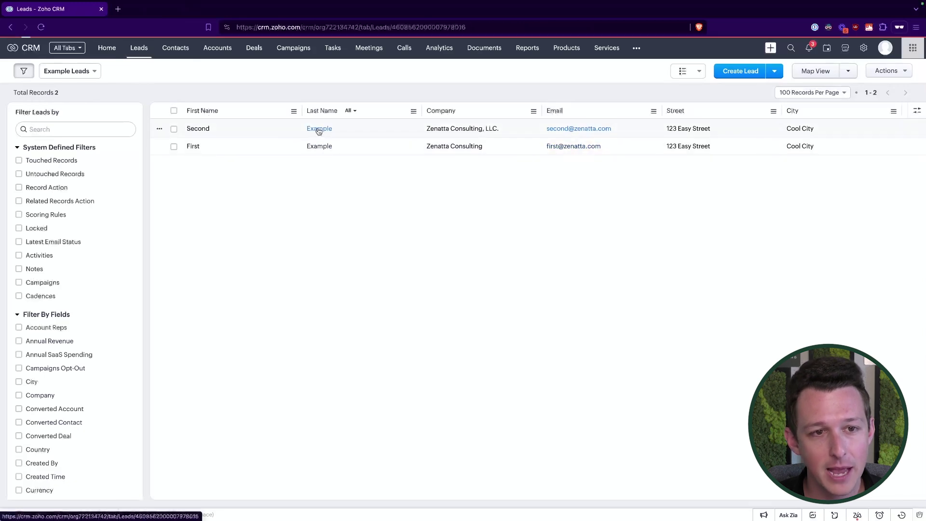
left_click(83, 215)
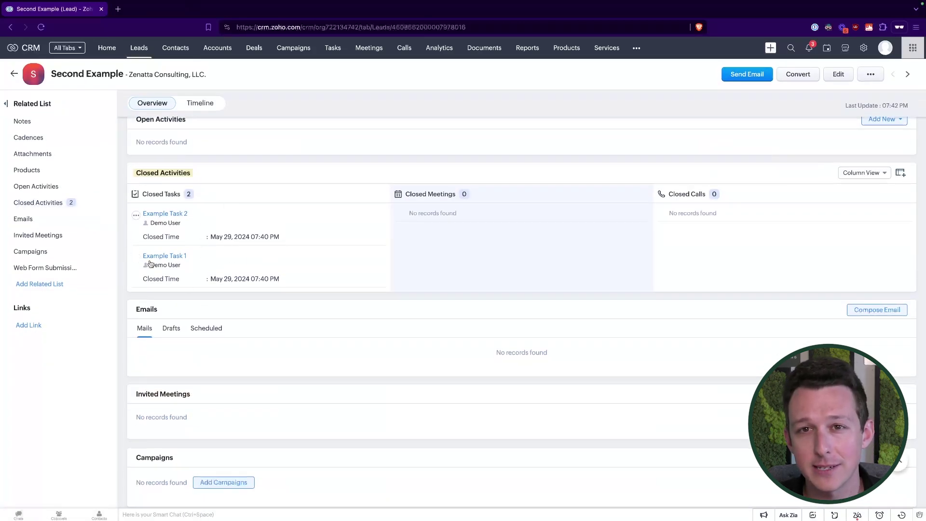
Look over the merged lead's details, then show its Timeline with the Find and Merge entry
scroll(377, 359, "up", 4)
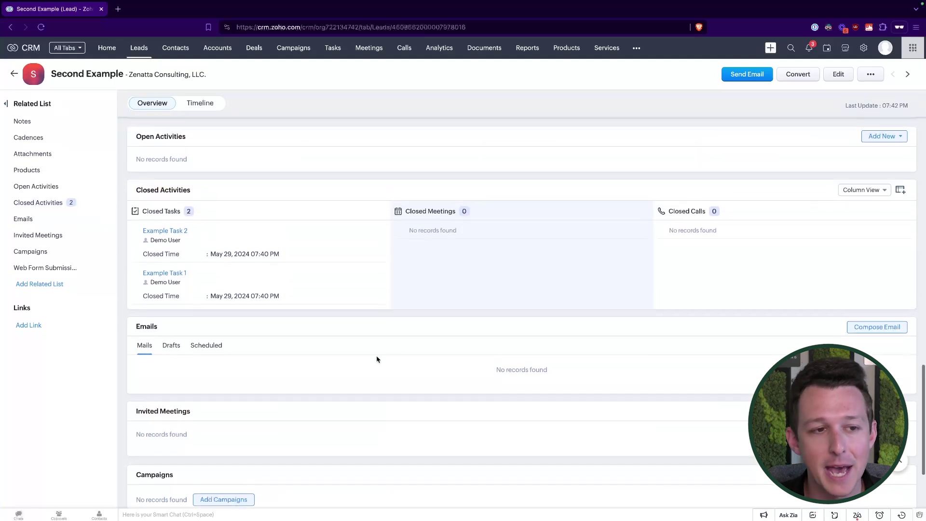
left_click_drag(138, 314, 273, 218)
scroll(203, 316, "down", 3)
scroll(274, 218, "up", 6)
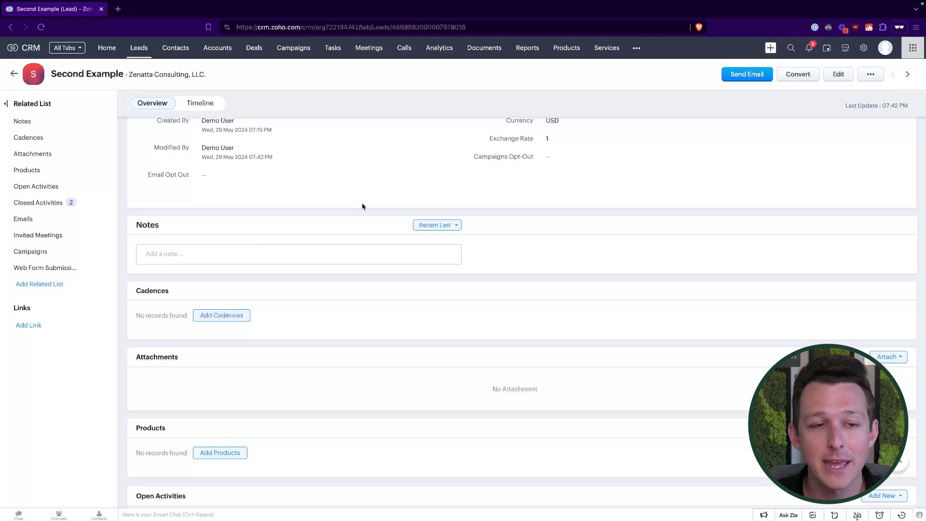
scroll(364, 207, "up", 10)
scroll(357, 252, "down", 1)
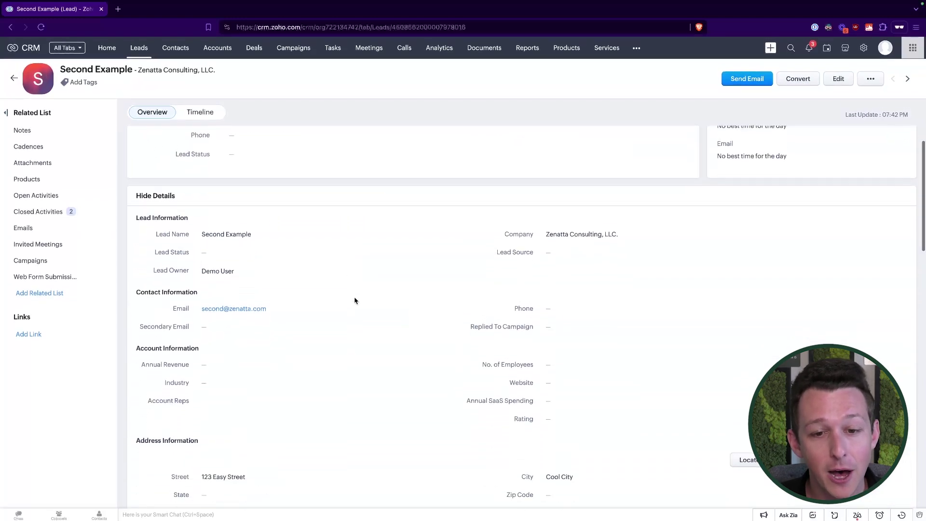
scroll(354, 300, "down", 1)
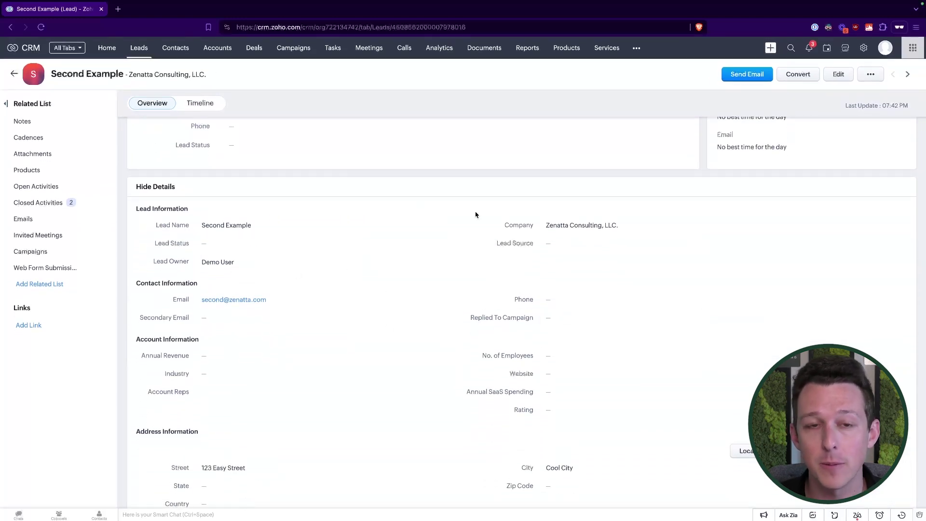
left_click(208, 105)
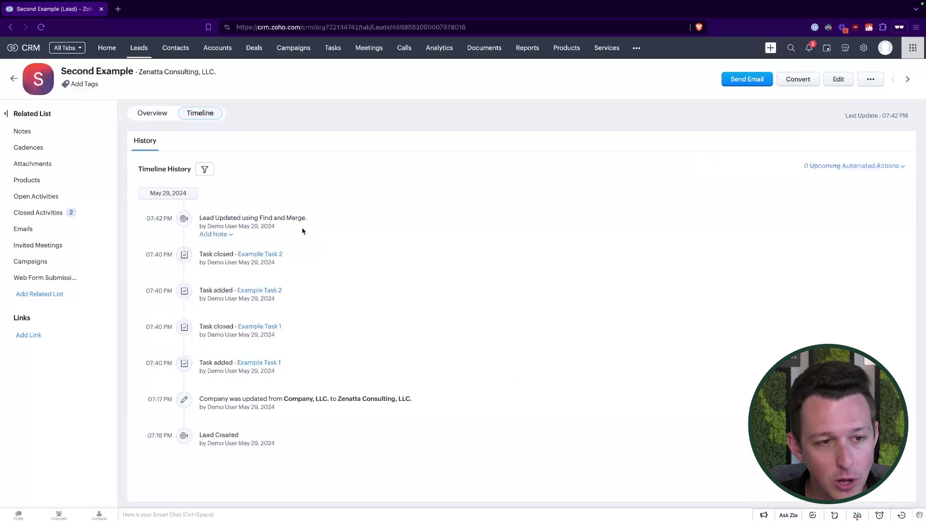
Check the 'Find and Merge' timeline entry, then go back to the lead's Overview
left_click_drag(303, 230, 202, 221)
left_click(201, 218)
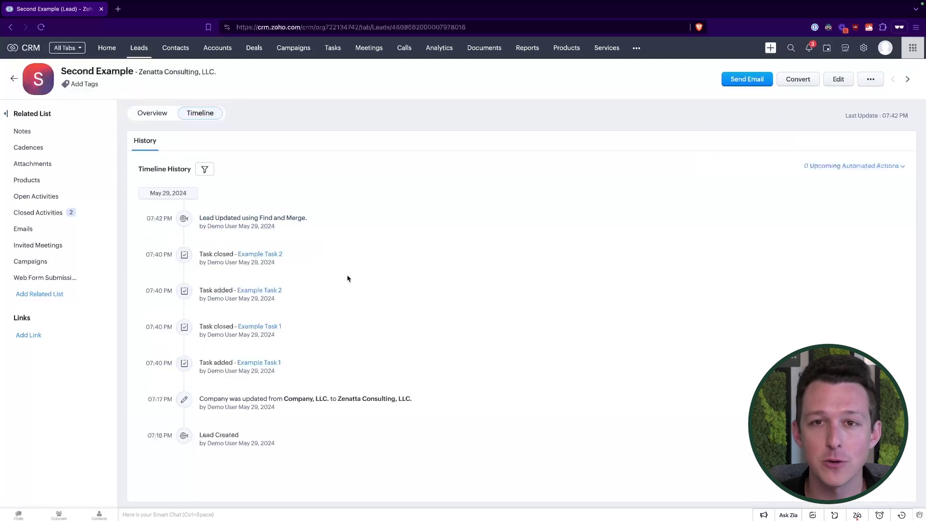
left_click_drag(258, 220, 336, 224)
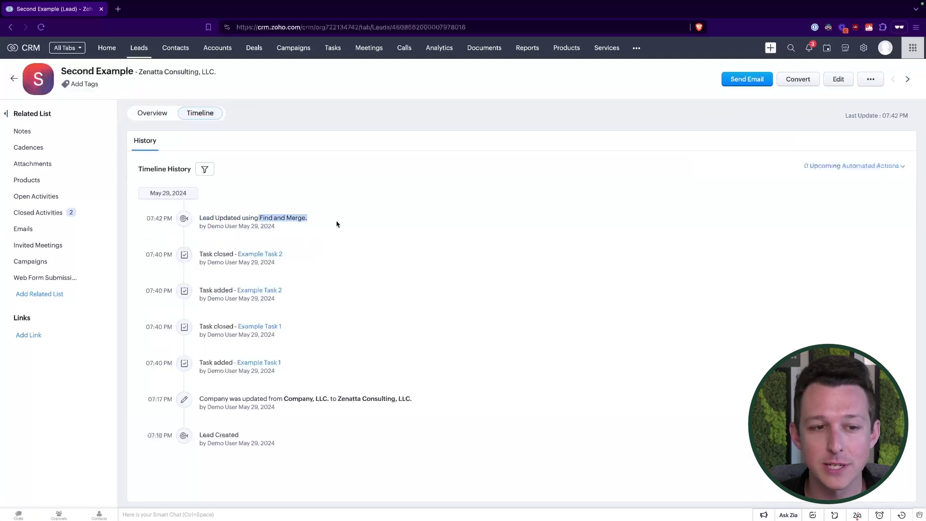
left_click(337, 223)
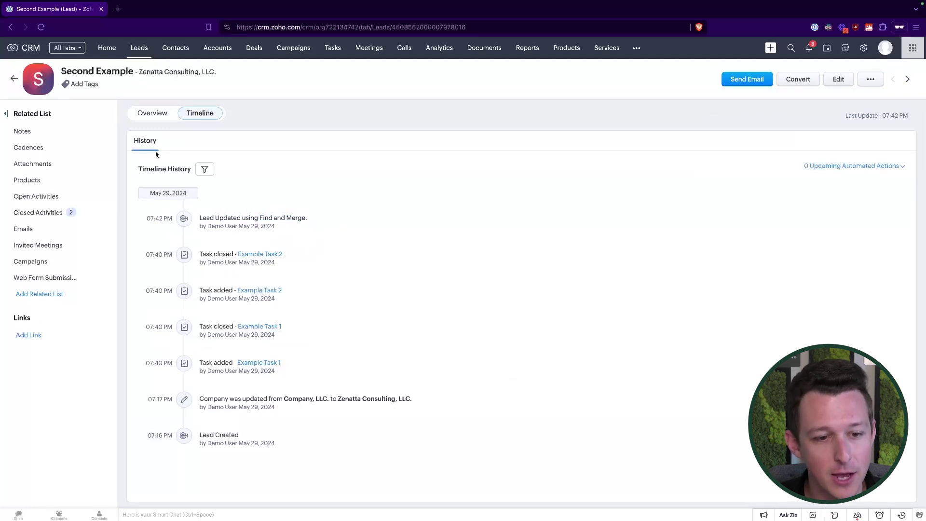
left_click(152, 117)
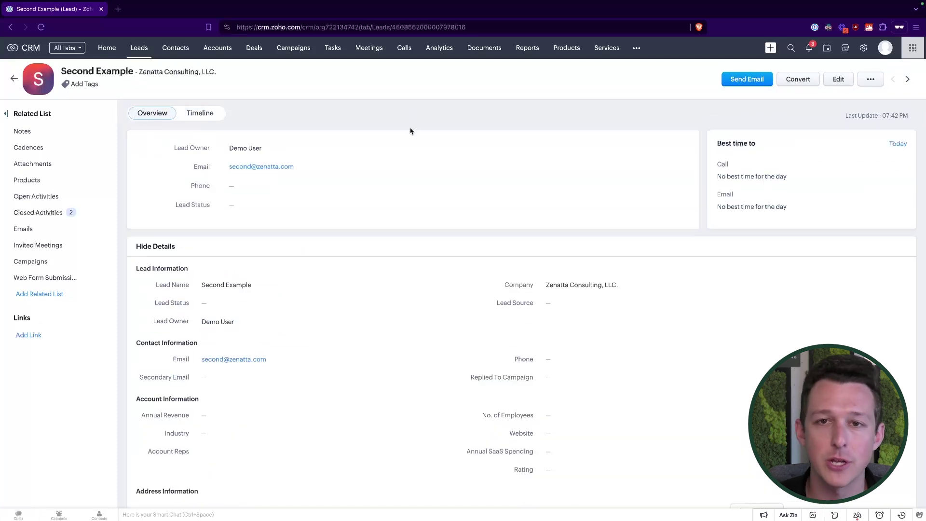